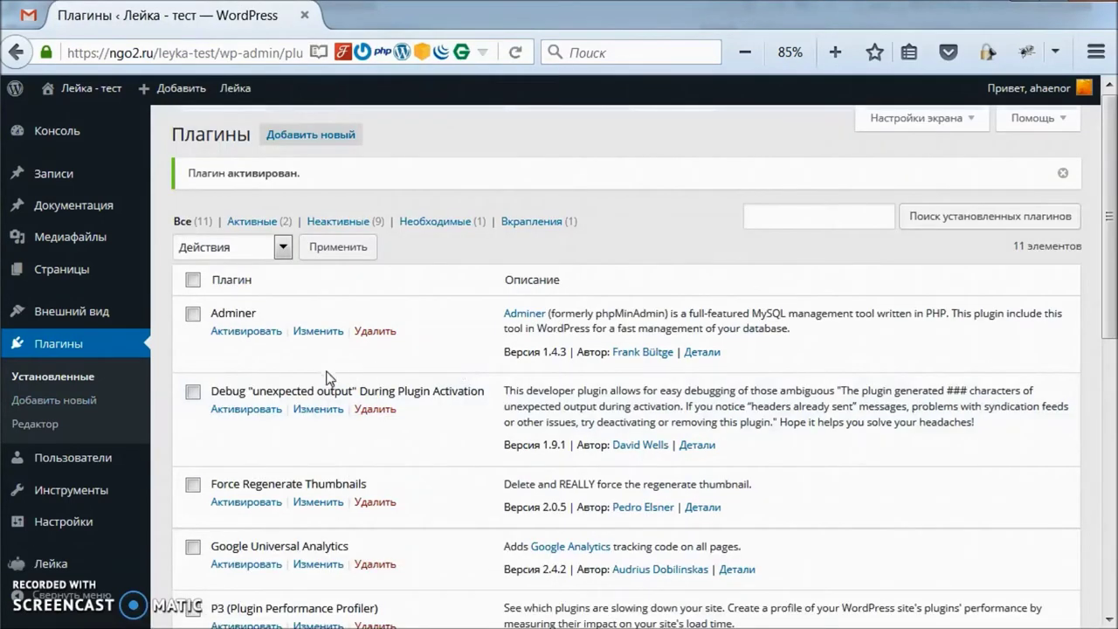
Open the Лейка organization information settings and set the full organization name to Благотворительный фонд «Доброе добро».
{"action": "left_click", "coordinate": [77, 564]}
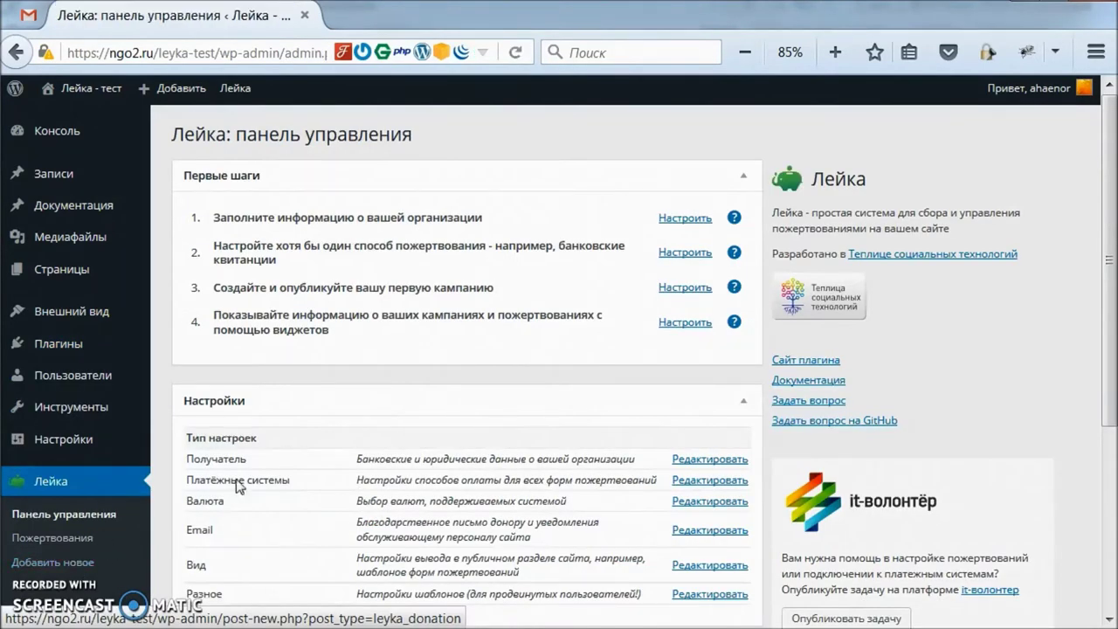
{"action": "left_click", "coordinate": [685, 218]}
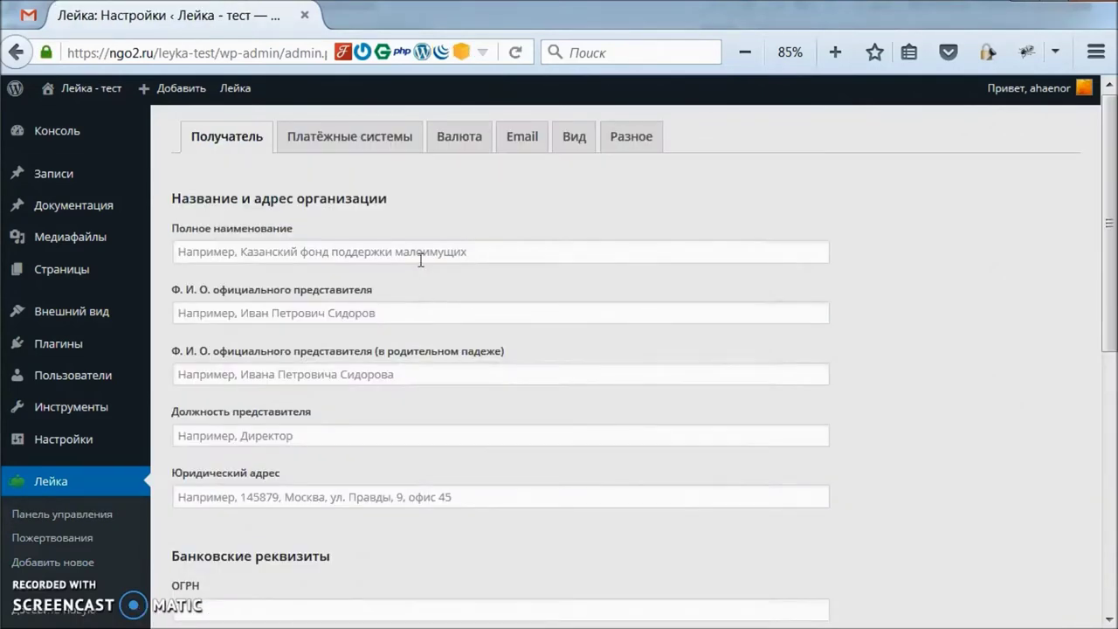
{"action": "left_click", "coordinate": [401, 253]}
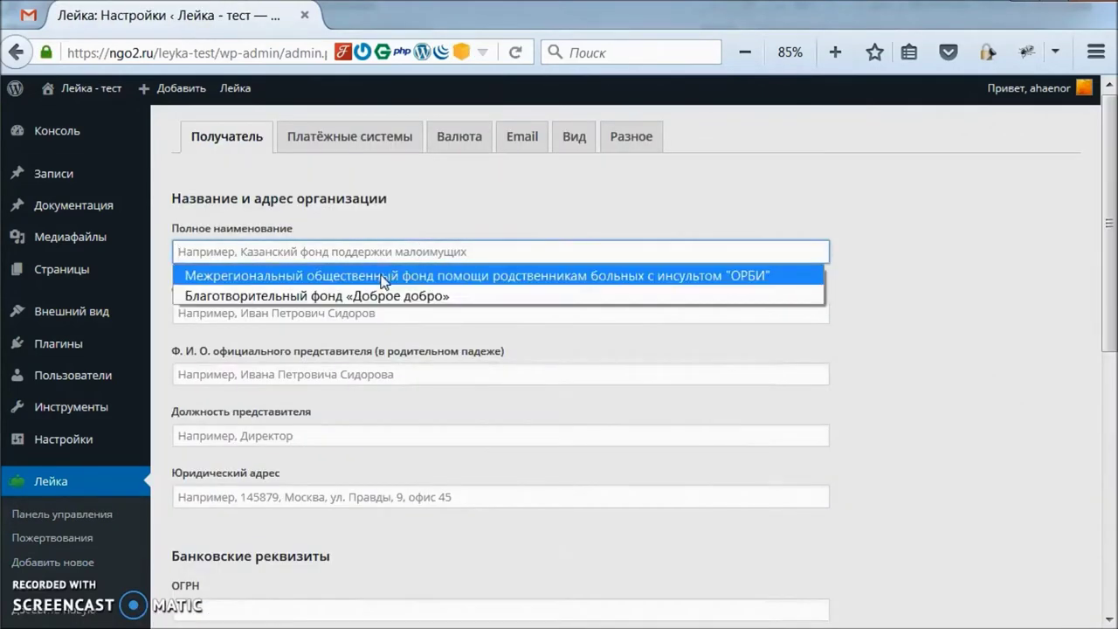
{"action": "left_click", "coordinate": [377, 295]}
Fill in the representative's full name in nominative and genitive forms, the position Директор and the organization's legal address.
{"action": "left_click", "coordinate": [375, 313]}
{"action": "left_click", "coordinate": [362, 358]}
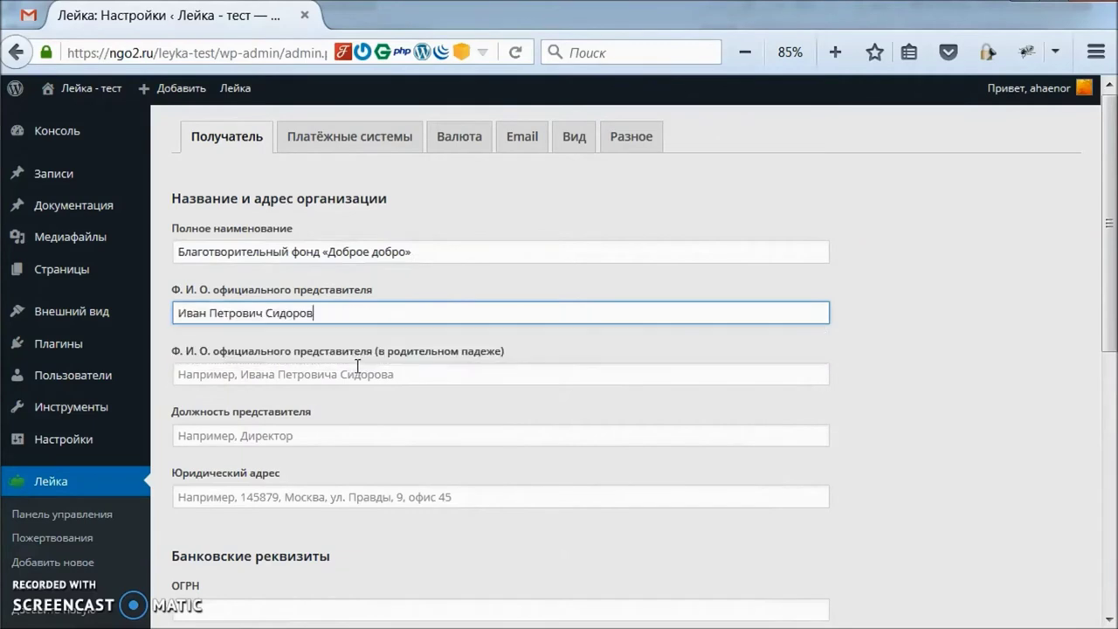
{"action": "left_click", "coordinate": [358, 374]}
{"action": "left_click", "coordinate": [356, 420]}
{"action": "left_click", "coordinate": [354, 436]}
{"action": "left_click", "coordinate": [353, 437]}
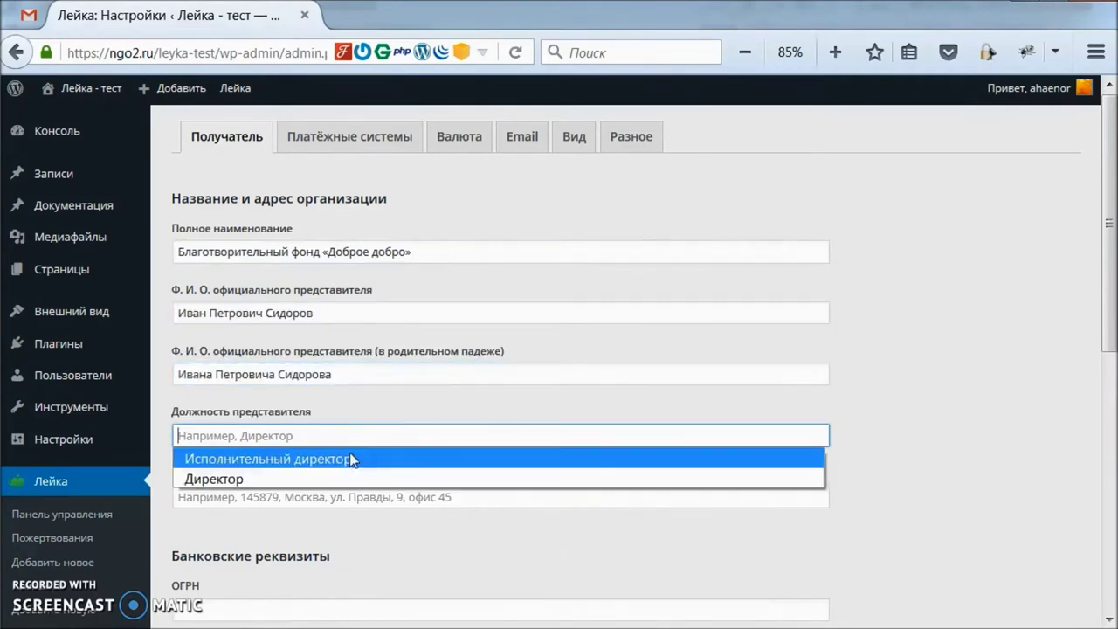
{"action": "left_click", "coordinate": [342, 481]}
{"action": "left_click", "coordinate": [339, 494]}
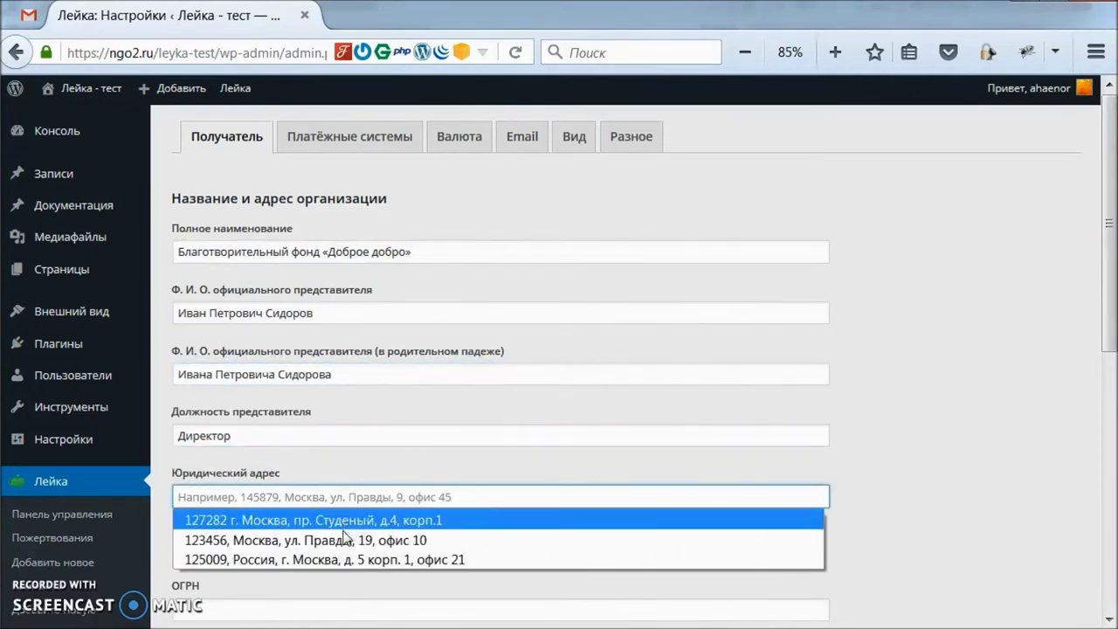
{"action": "left_click", "coordinate": [344, 538]}
Fill in the organization's ОГРН, КПП and ИНН registration numbers in the bank details section.
{"action": "scroll", "coordinate": [429, 510], "scroll_direction": "down", "scroll_amount": 3}
{"action": "left_click", "coordinate": [440, 430]}
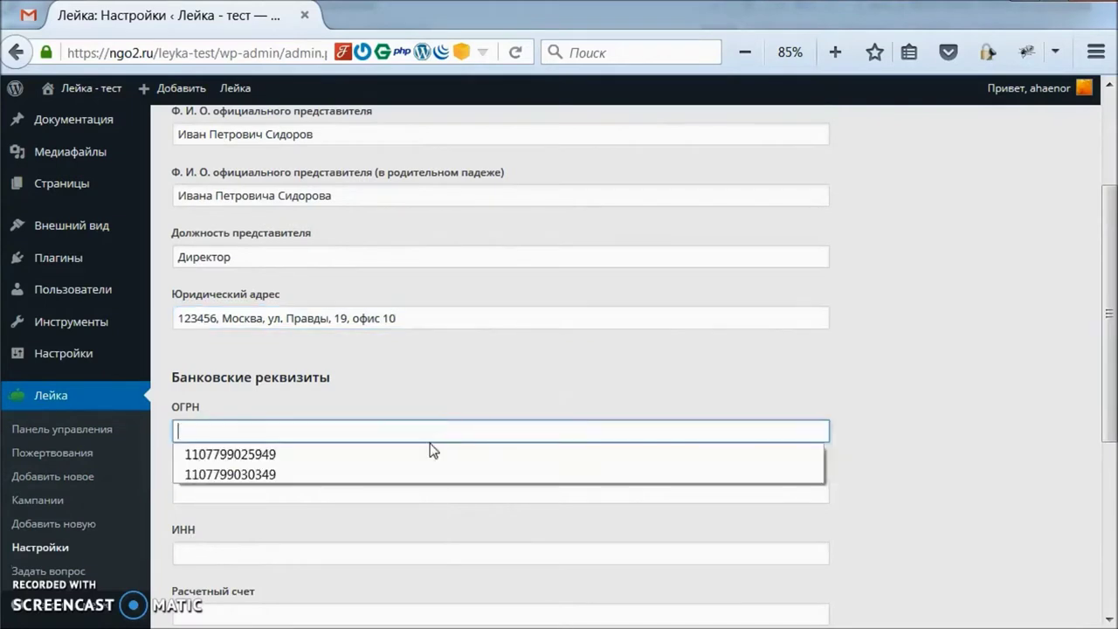
{"action": "left_click", "coordinate": [429, 451]}
{"action": "left_click", "coordinate": [416, 491]}
{"action": "left_click", "coordinate": [415, 531]}
{"action": "left_click", "coordinate": [419, 553]}
{"action": "left_click", "coordinate": [426, 578]}
Complete the bank details with the settlement account, bank ОАО «Сбербанк России» г. Москва, БИК 044030920 and correspondent account, and save the settings.
{"action": "scroll", "coordinate": [500, 546], "scroll_direction": "down", "scroll_amount": 3}
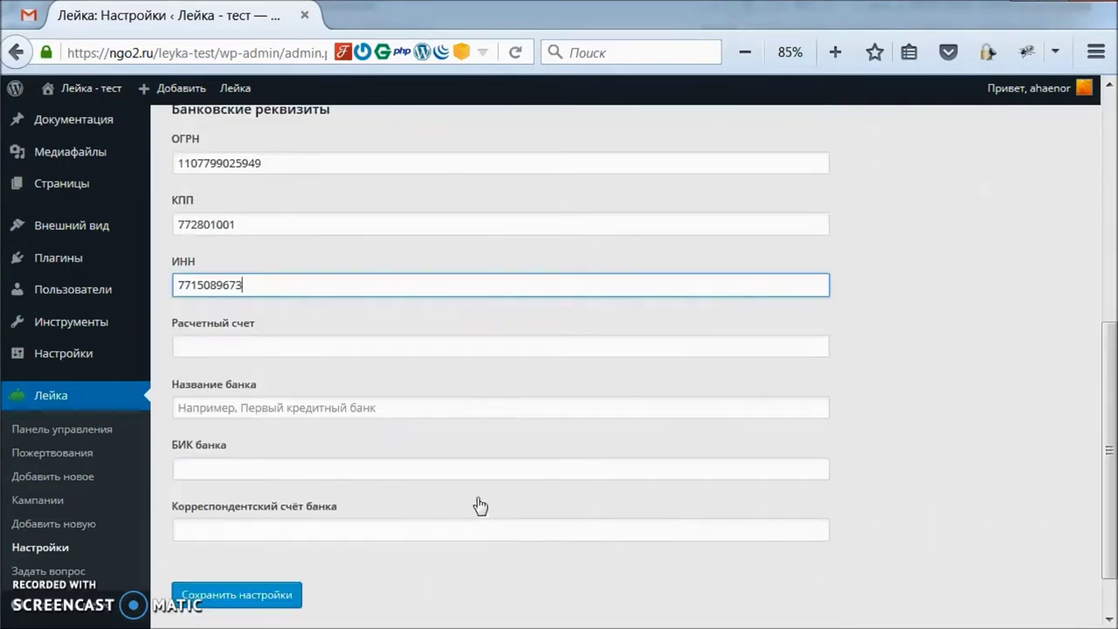
{"action": "left_click", "coordinate": [462, 346]}
{"action": "left_click", "coordinate": [454, 368]}
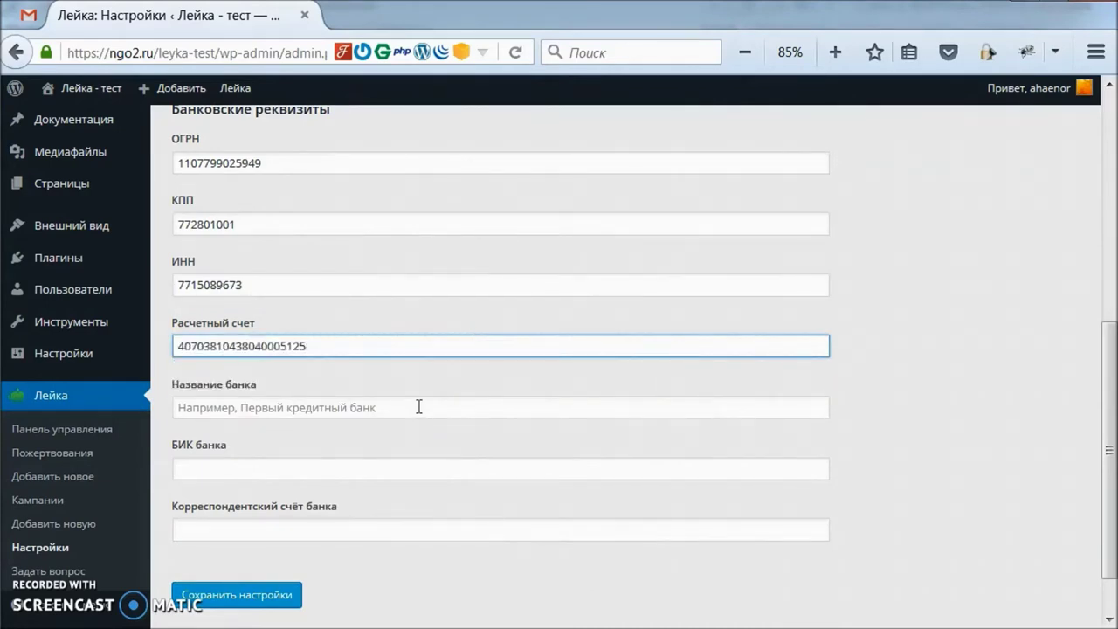
{"action": "left_click", "coordinate": [419, 407]}
{"action": "left_click", "coordinate": [402, 435]}
{"action": "left_click", "coordinate": [387, 469]}
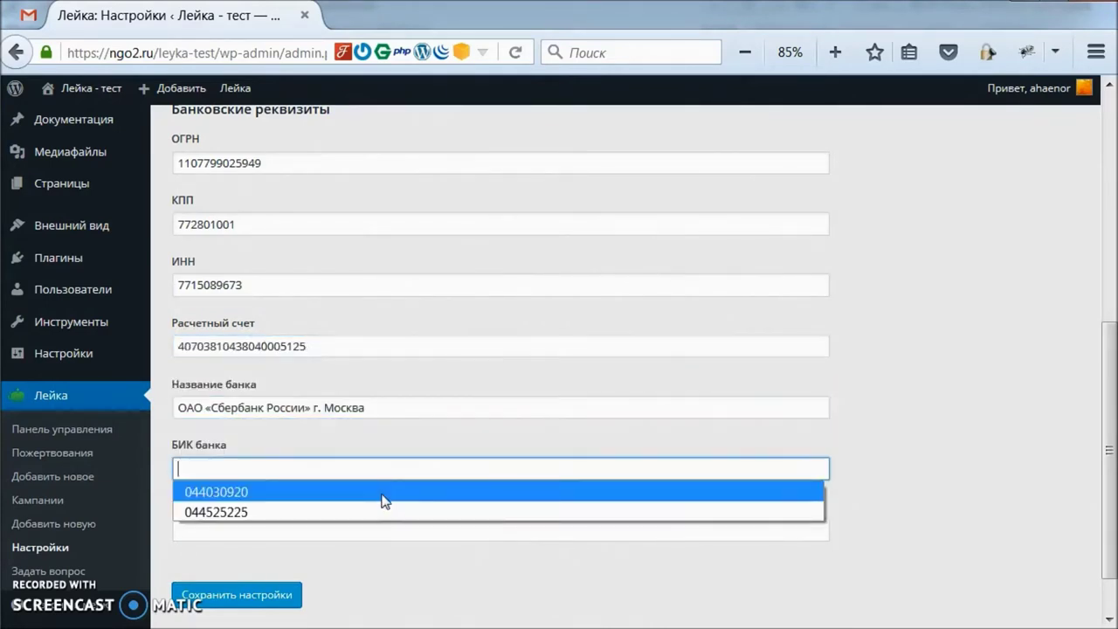
{"action": "left_click", "coordinate": [384, 496]}
{"action": "left_click", "coordinate": [379, 531]}
{"action": "left_click", "coordinate": [378, 553]}
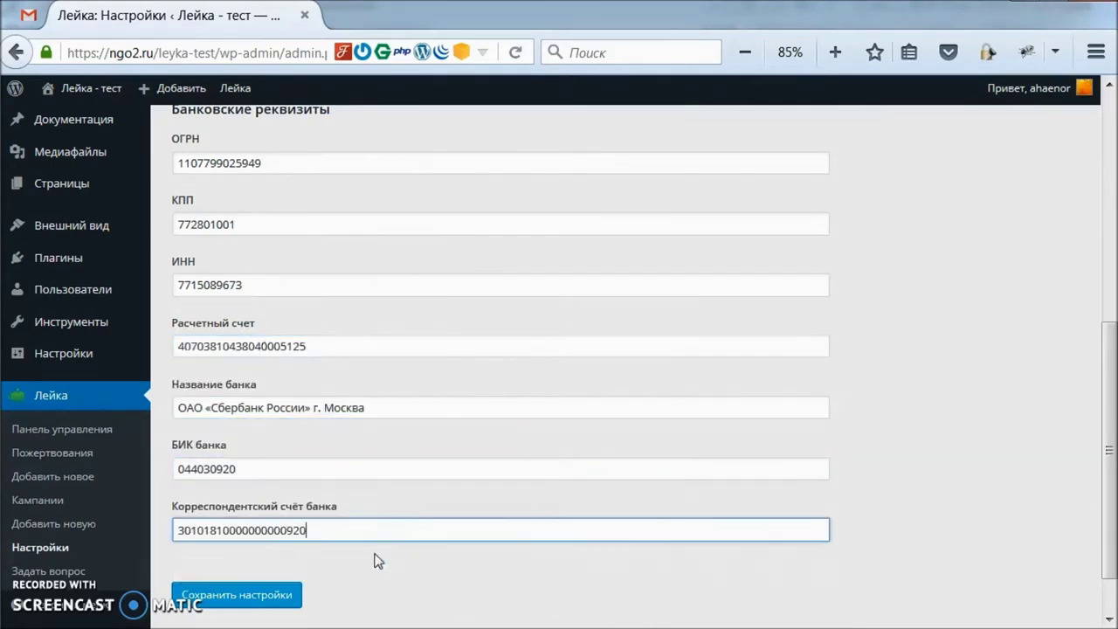
{"action": "left_click", "coordinate": [282, 592]}
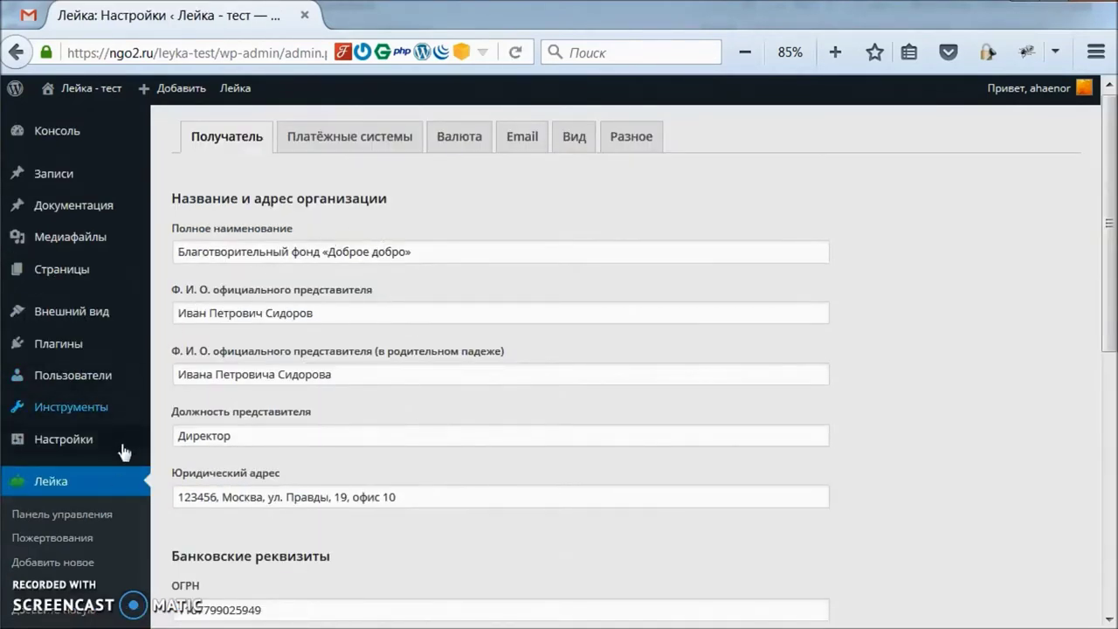
Open the payment method setup from Лейка's first steps and enable Yandex.Money virtual currency, CloudPayments bank card payment and the bank payment receipt.
{"action": "left_click", "coordinate": [104, 515]}
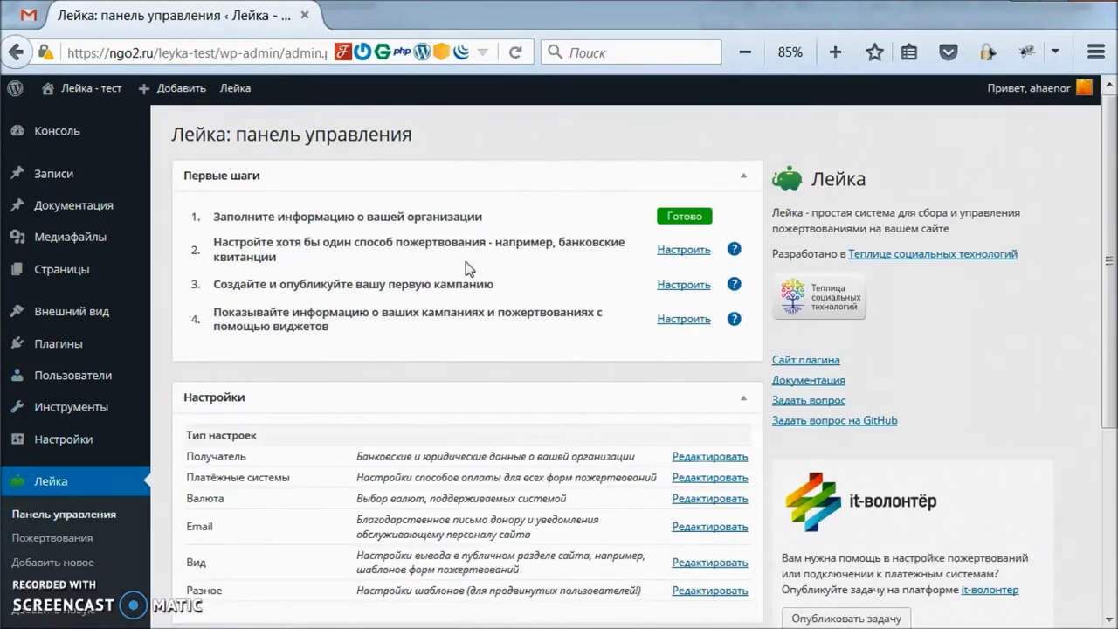
{"action": "left_click", "coordinate": [684, 251]}
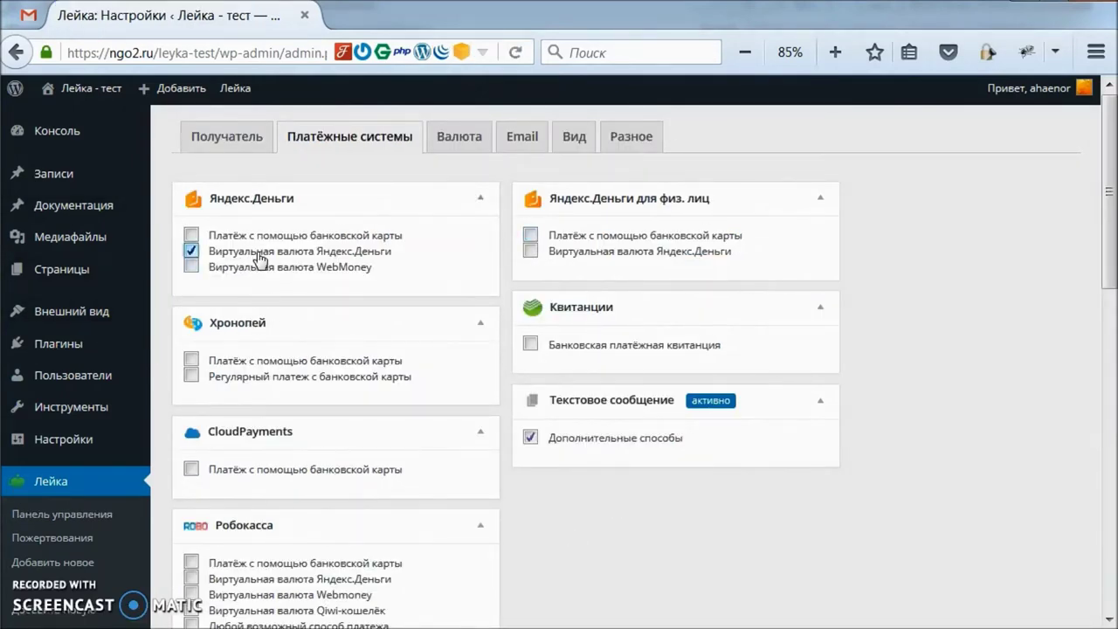
{"action": "left_click", "coordinate": [259, 470]}
{"action": "left_click", "coordinate": [530, 344]}
Reorder the payment methods on the form so bank card payment comes first and Дополнительные способы comes last.
{"action": "scroll", "coordinate": [526, 347], "scroll_direction": "down", "scroll_amount": 5}
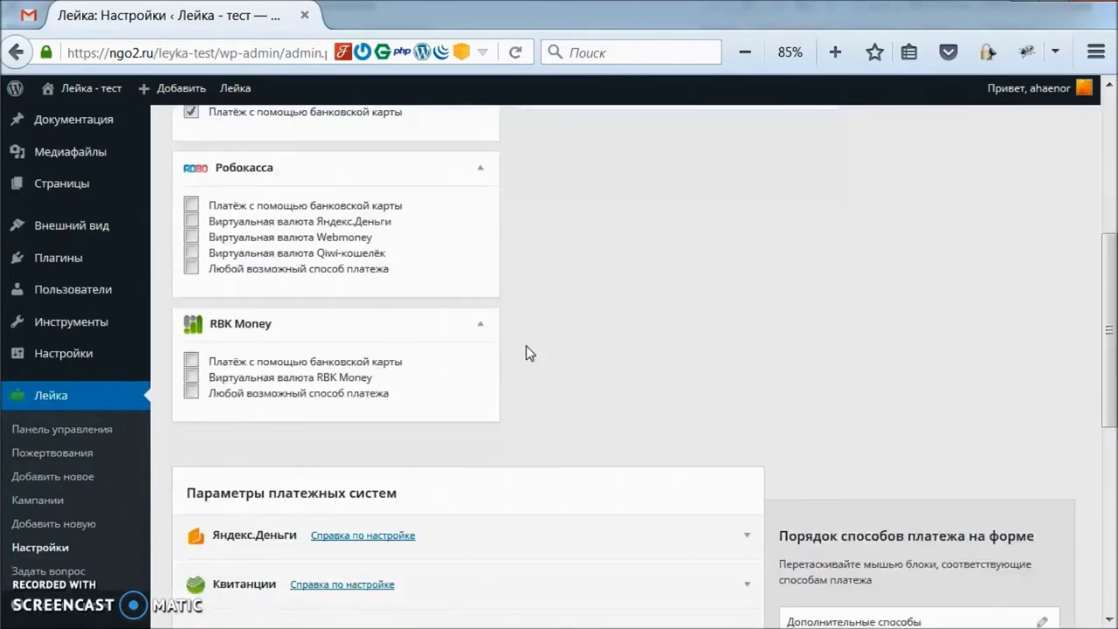
{"action": "scroll", "coordinate": [526, 349], "scroll_direction": "down", "scroll_amount": 2}
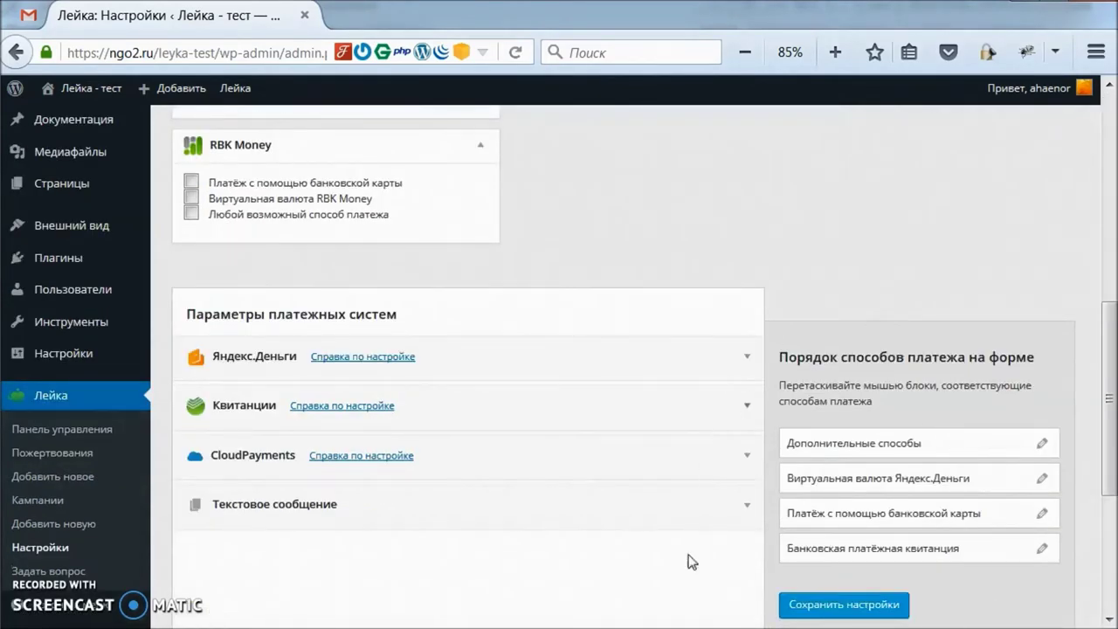
{"action": "left_click_drag", "start_coordinate": [835, 443], "coordinate": [835, 553]}
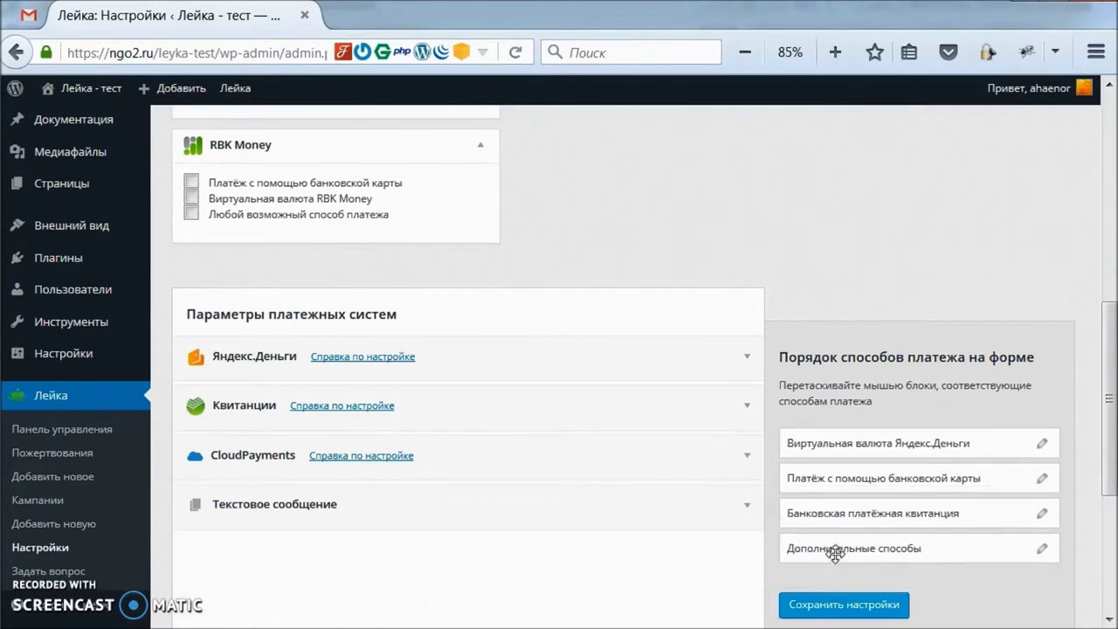
{"action": "left_click_drag", "start_coordinate": [836, 476], "coordinate": [838, 436]}
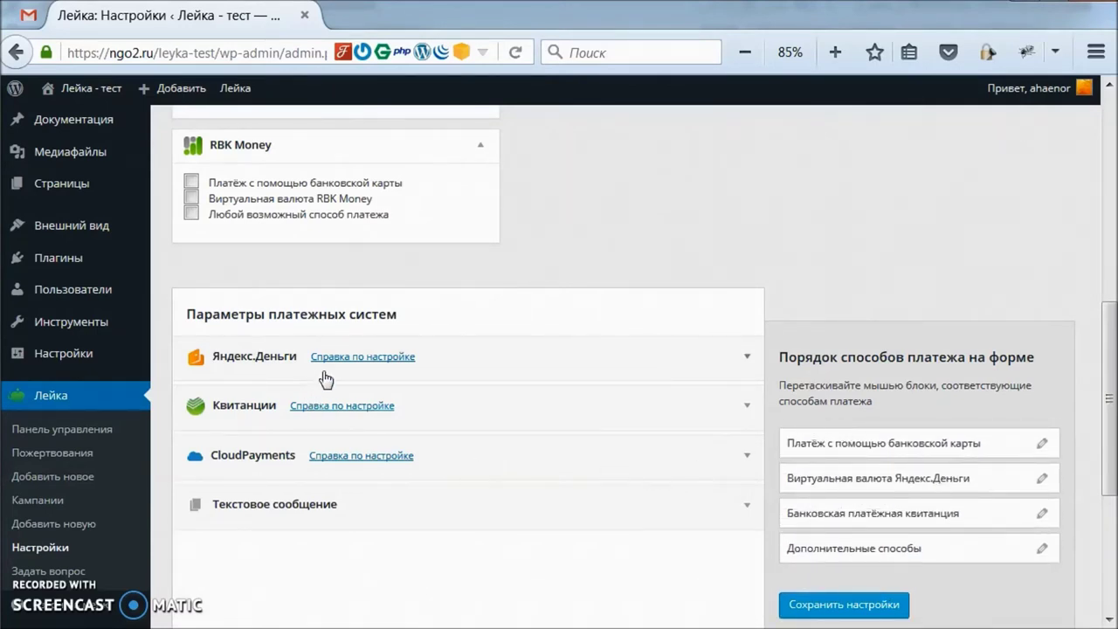
Set the Яндекс.Деньги parameters to shopId 86 and scid 50610.
{"action": "left_click", "coordinate": [361, 365]}
{"action": "scroll", "coordinate": [350, 358], "scroll_direction": "down", "scroll_amount": 3}
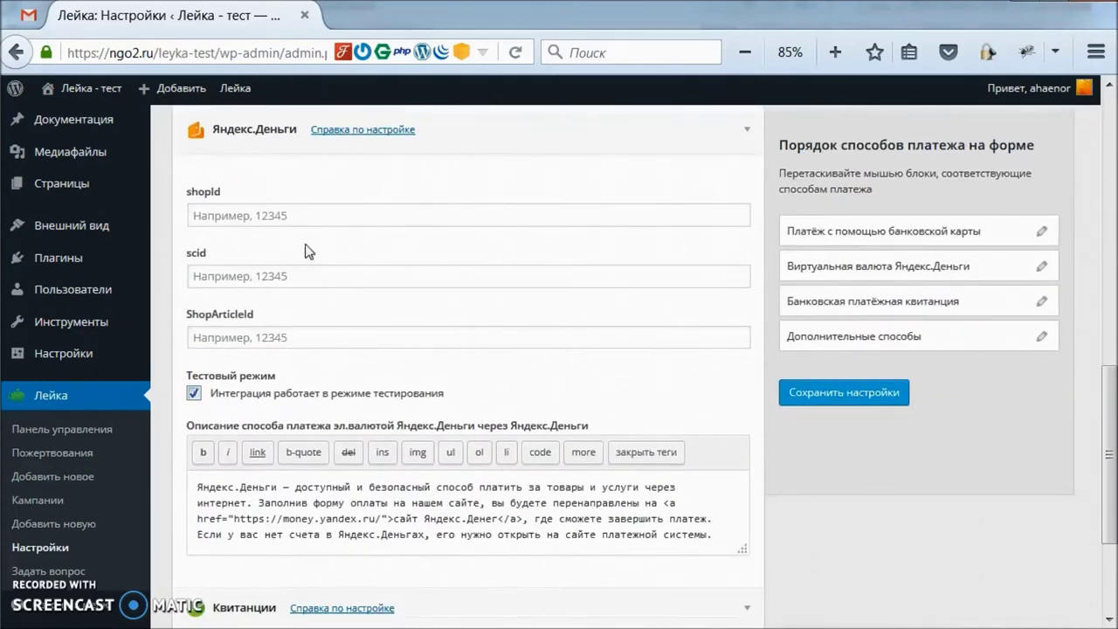
{"action": "left_click", "coordinate": [287, 209]}
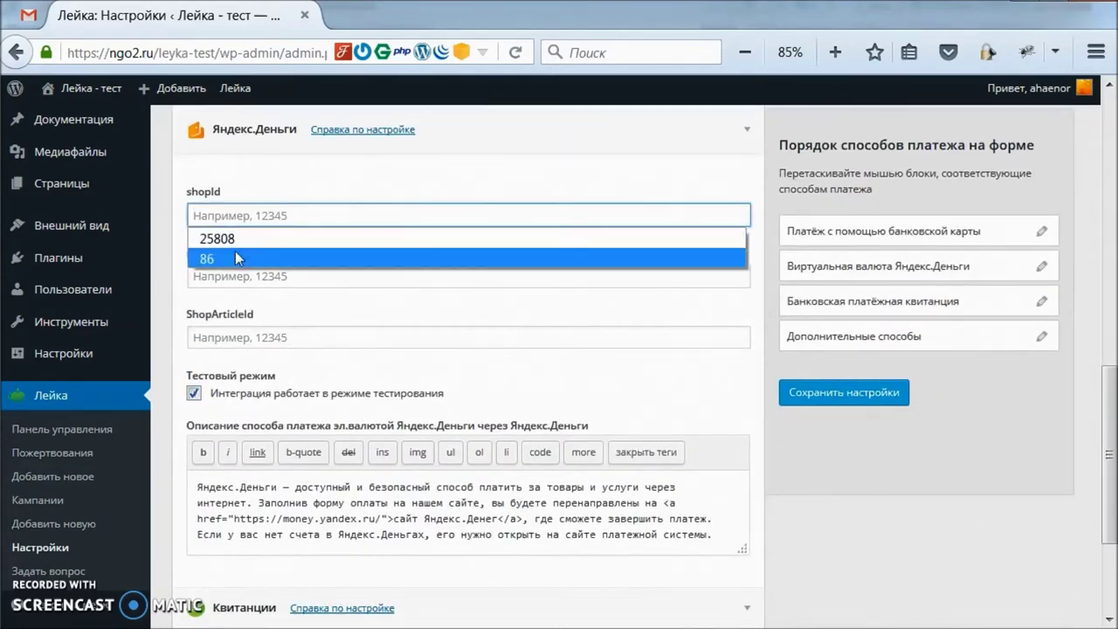
{"action": "left_click", "coordinate": [231, 255]}
{"action": "left_click", "coordinate": [228, 276]}
{"action": "left_click", "coordinate": [226, 338]}
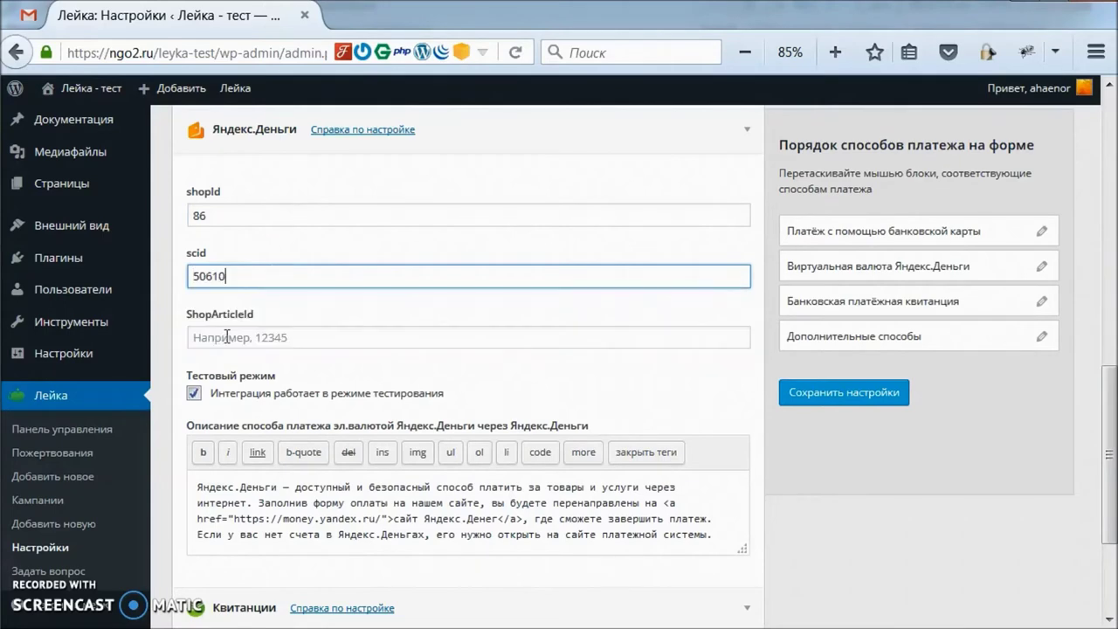
Enter «Напишите СМС на короткий номер!» as the text message about donation methods in the Текстовое сообщение parameters.
{"action": "scroll", "coordinate": [664, 428], "scroll_direction": "down", "scroll_amount": 3}
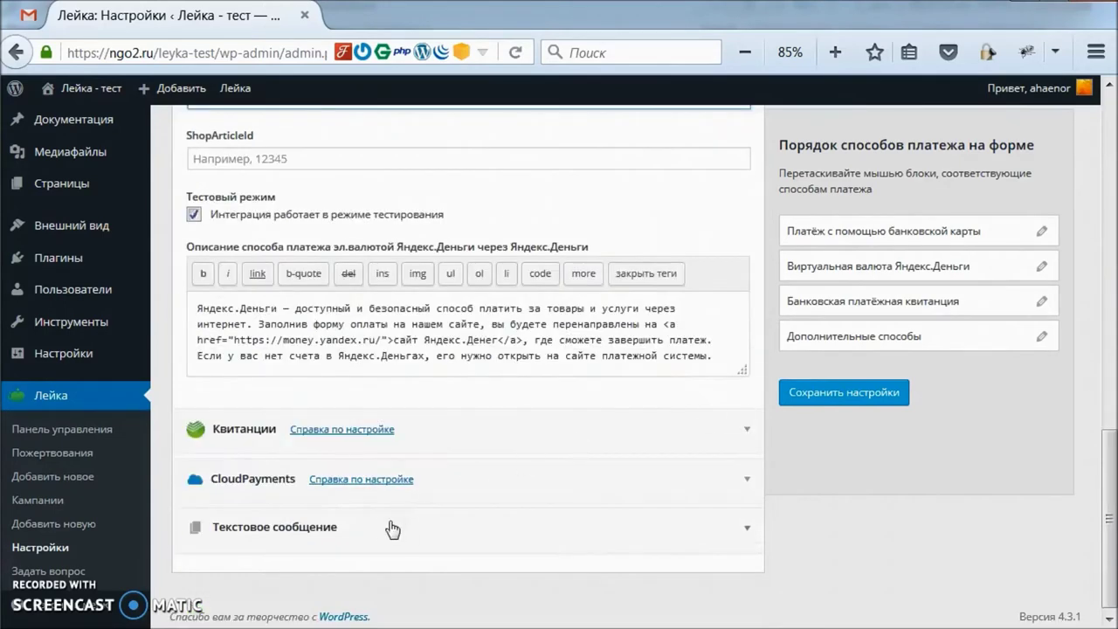
{"action": "left_click", "coordinate": [382, 528]}
{"action": "scroll", "coordinate": [381, 524], "scroll_direction": "down", "scroll_amount": 6}
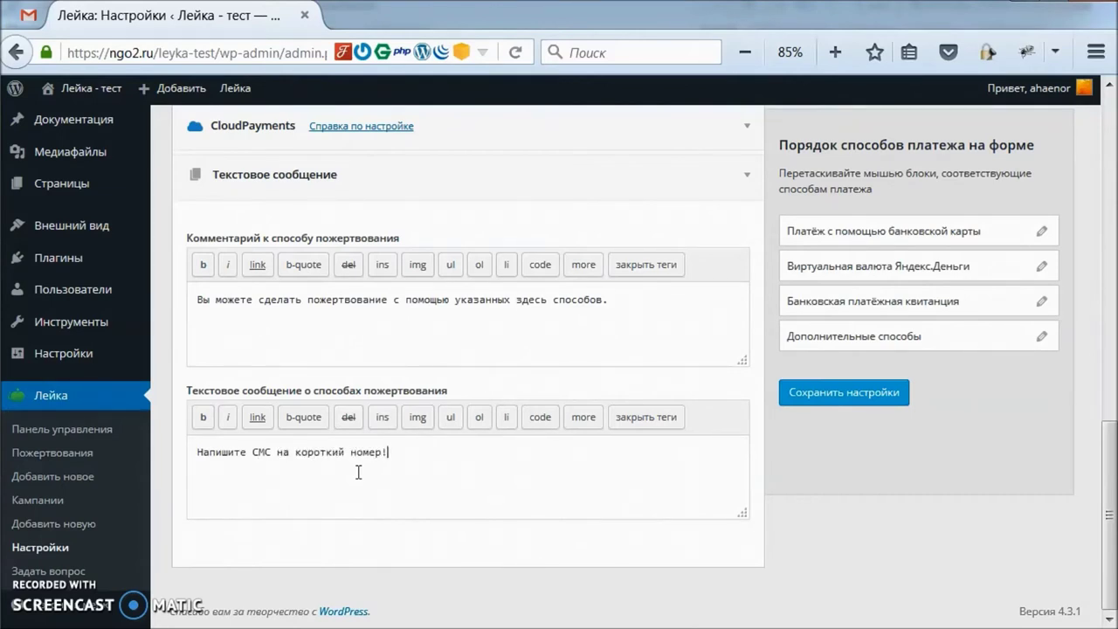
Fill in the CloudPayments parameters and save the payment system settings.
{"action": "scroll", "coordinate": [424, 239], "scroll_direction": "up", "scroll_amount": 2}
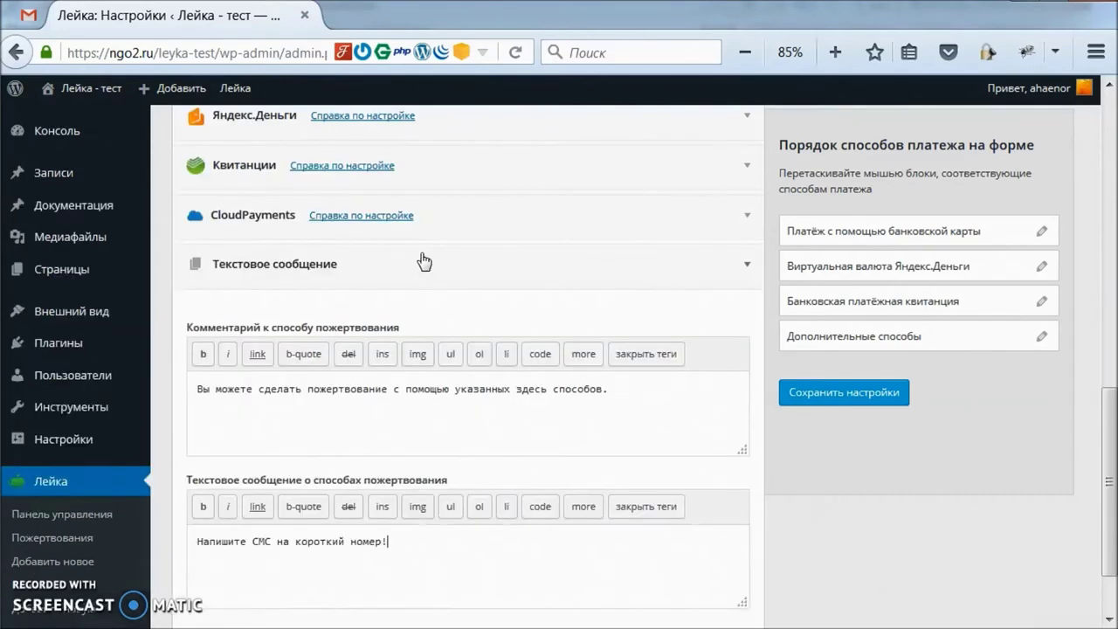
{"action": "left_click", "coordinate": [451, 221]}
{"action": "scroll", "coordinate": [379, 267], "scroll_direction": "down", "scroll_amount": 2}
{"action": "left_click", "coordinate": [375, 215]}
{"action": "left_click", "coordinate": [373, 217]}
{"action": "left_click", "coordinate": [370, 238]}
{"action": "left_click", "coordinate": [877, 410]}
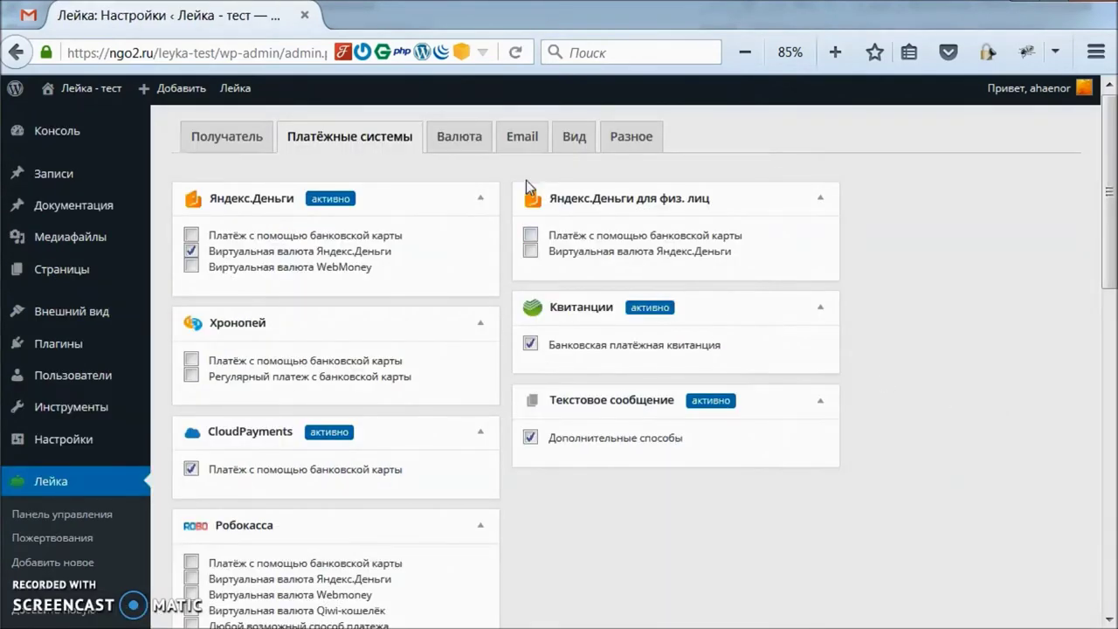
Examine the public offer agreement text, its placeholders and the return page options in the Разное settings.
{"action": "left_click", "coordinate": [648, 137]}
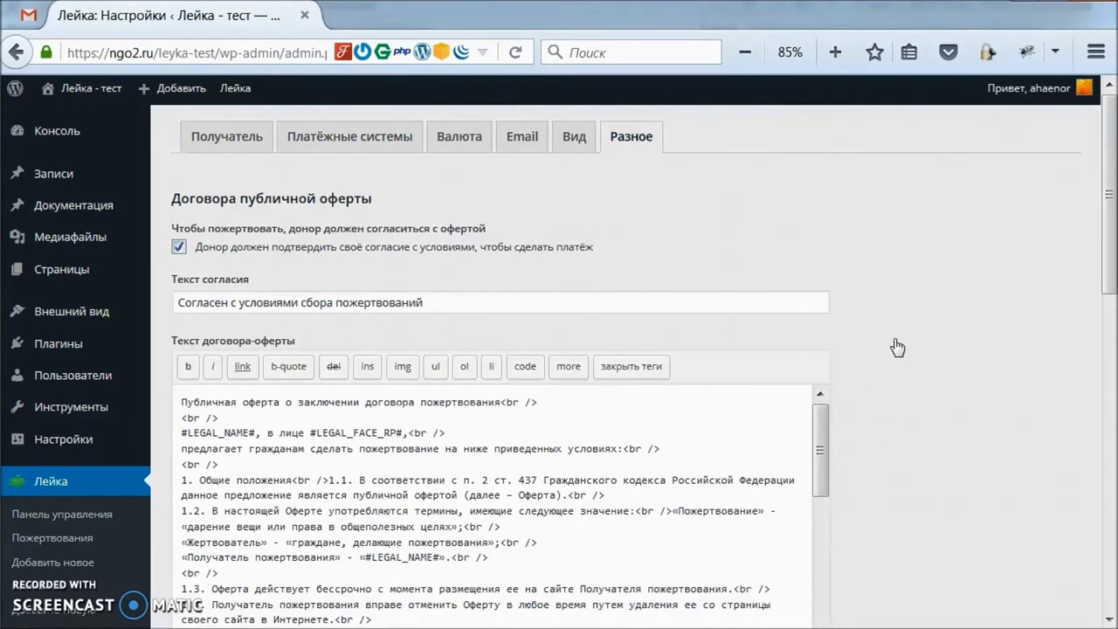
{"action": "scroll", "coordinate": [898, 348], "scroll_direction": "down", "scroll_amount": 6}
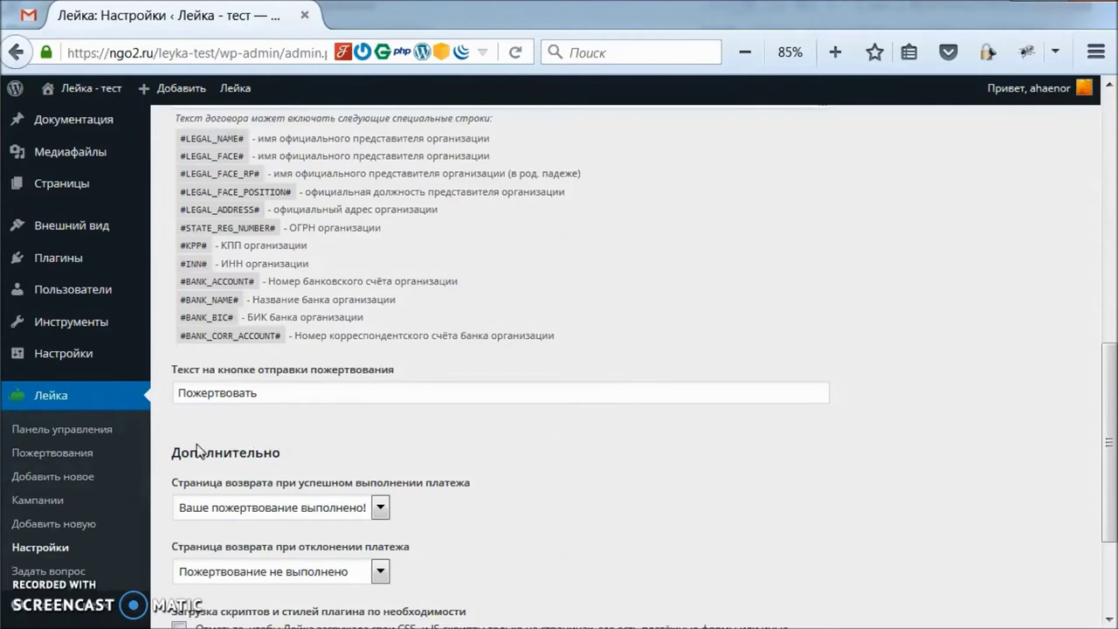
Create a new campaign titled Тестовая кампания with the description «Описание того, для чего нам деньги.».
{"action": "left_click", "coordinate": [54, 501]}
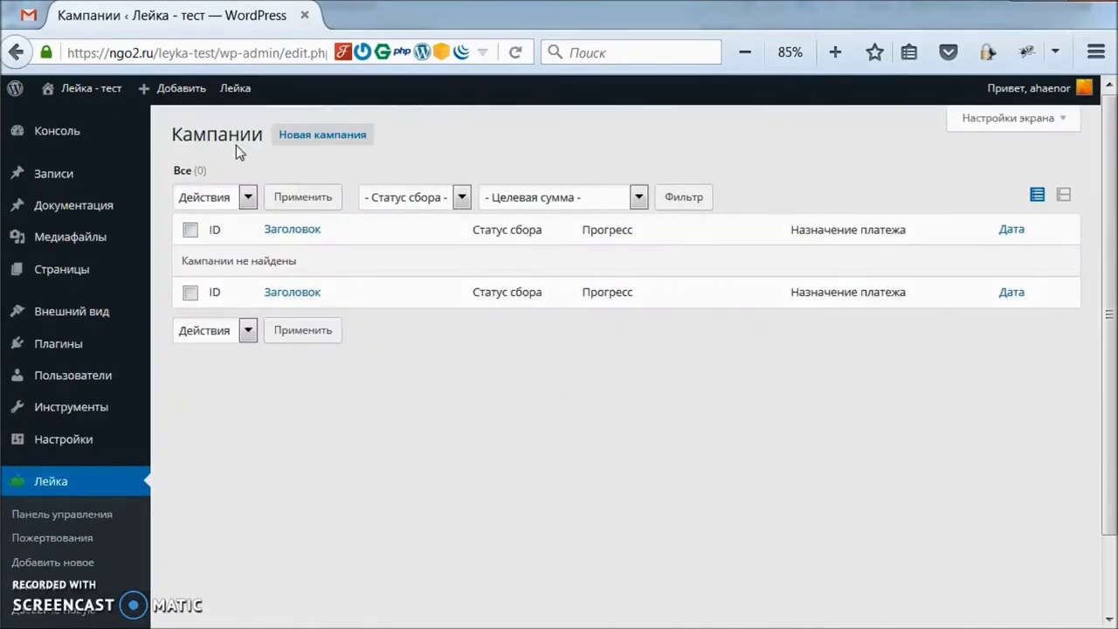
{"action": "left_click", "coordinate": [306, 136]}
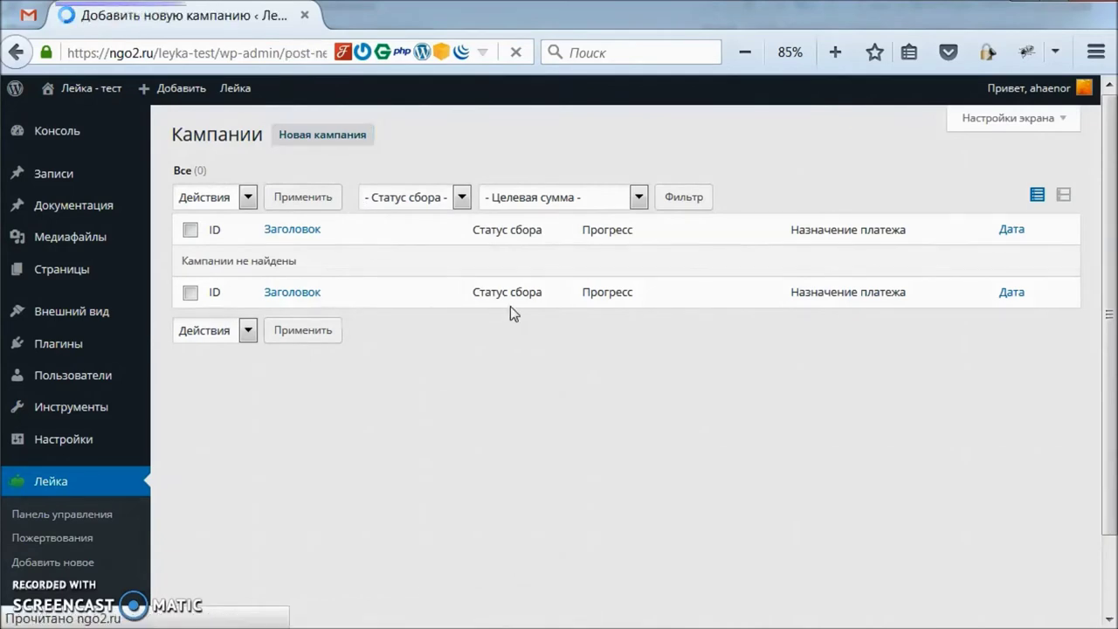
{"action": "type", "text": "Тестовая кам"}
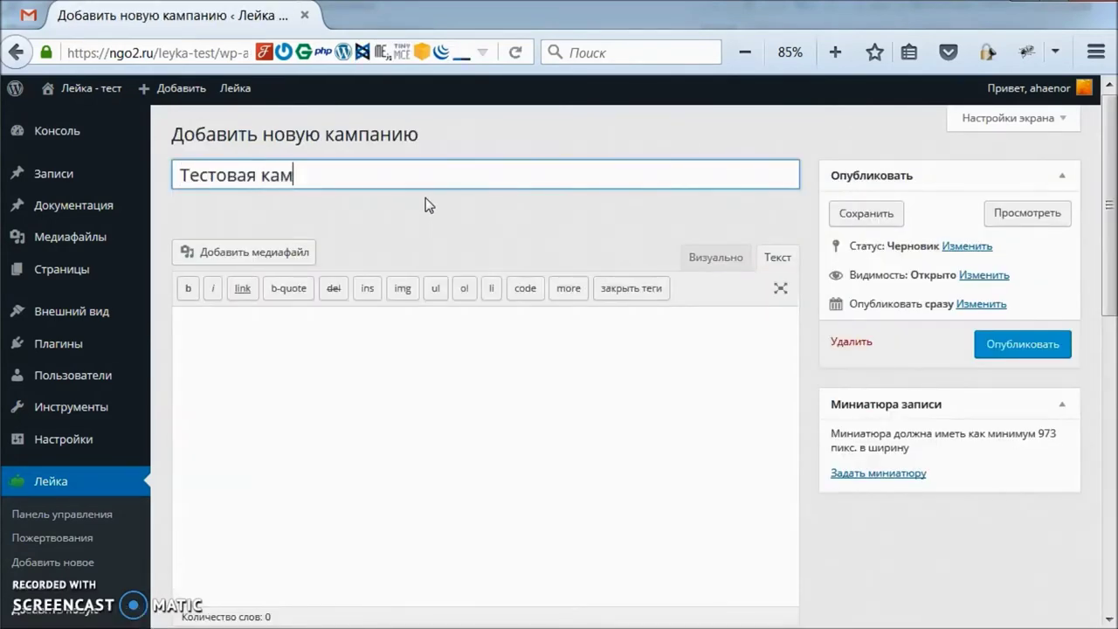
{"action": "type", "text": "пания"}
{"action": "left_click", "coordinate": [438, 316]}
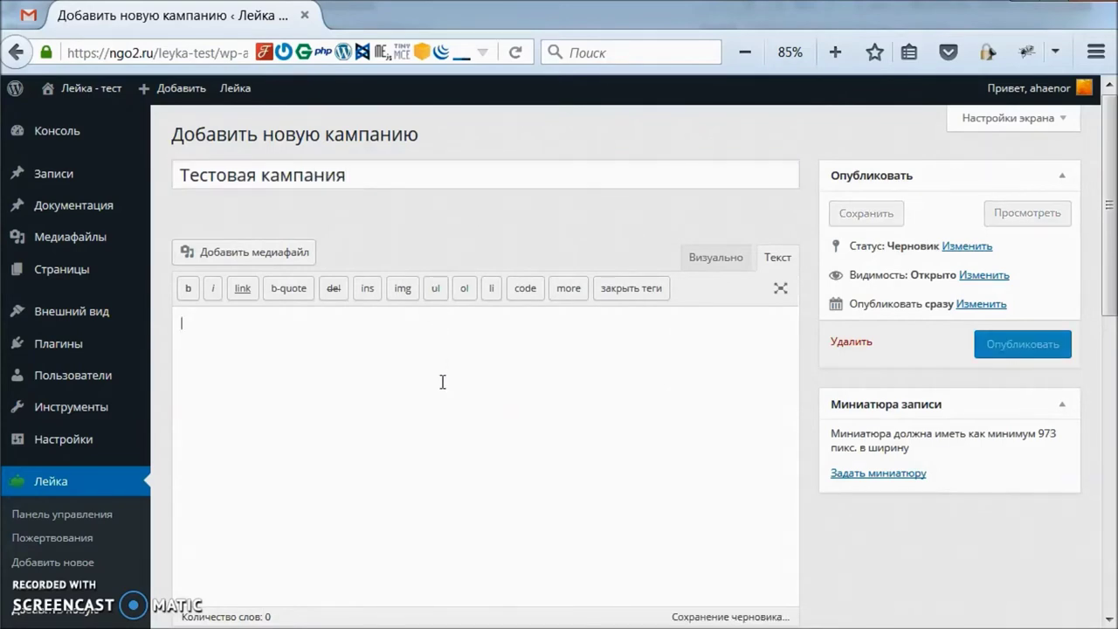
{"action": "type", "text": "Описание того, для чего нам деньги."}
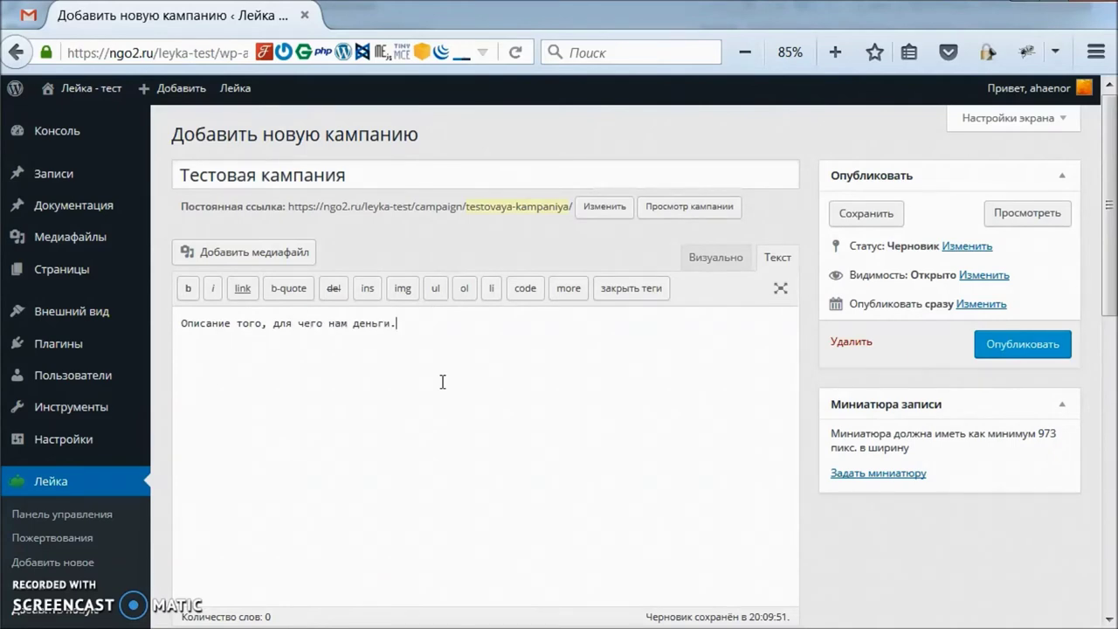
Give the campaign the annotation «Краткое описание.» and the payment system title «Пожертвование на уставные цели».
{"action": "scroll", "coordinate": [444, 381], "scroll_direction": "down", "scroll_amount": 5}
{"action": "left_click", "coordinate": [423, 352]}
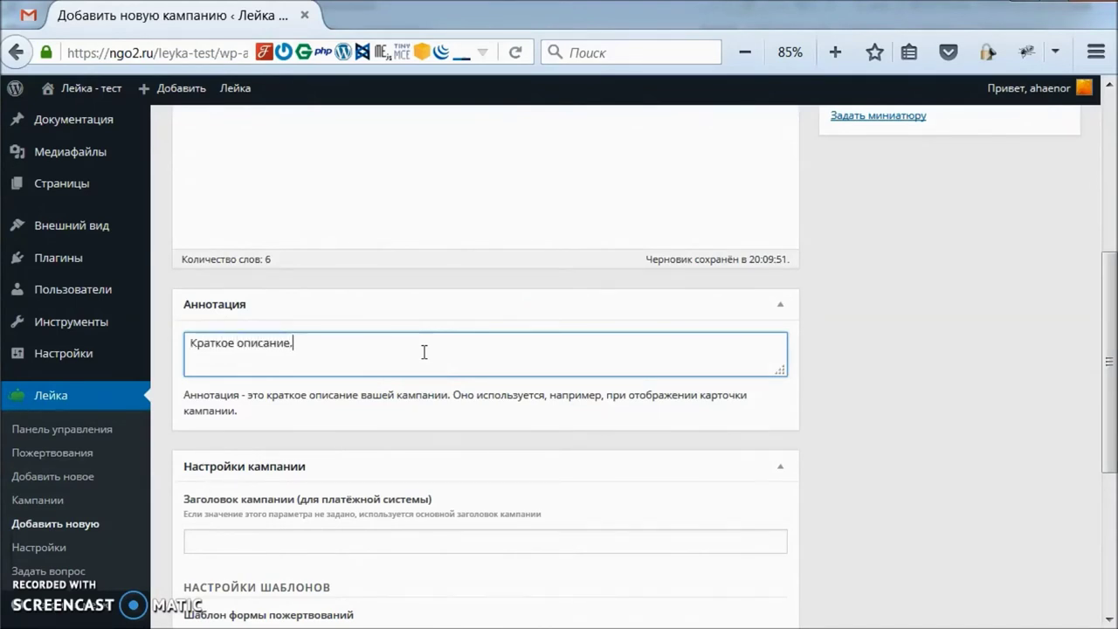
{"action": "left_click", "coordinate": [463, 549]}
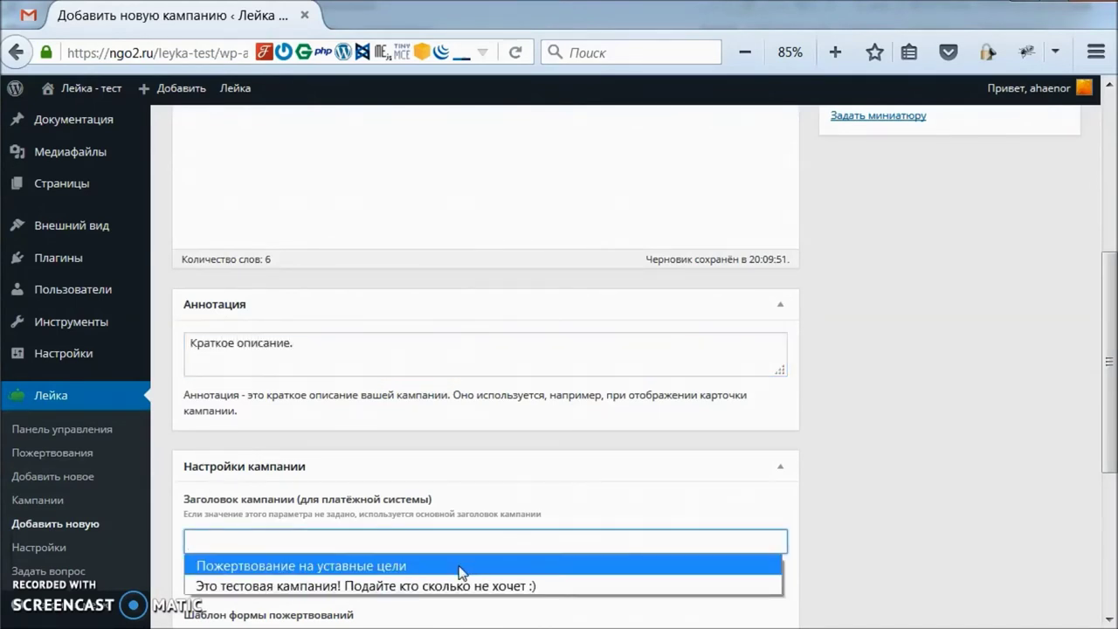
{"action": "left_click", "coordinate": [463, 568]}
{"action": "scroll", "coordinate": [589, 442], "scroll_direction": "down", "scroll_amount": 3}
{"action": "scroll", "coordinate": [262, 523], "scroll_direction": "down", "scroll_amount": 2}
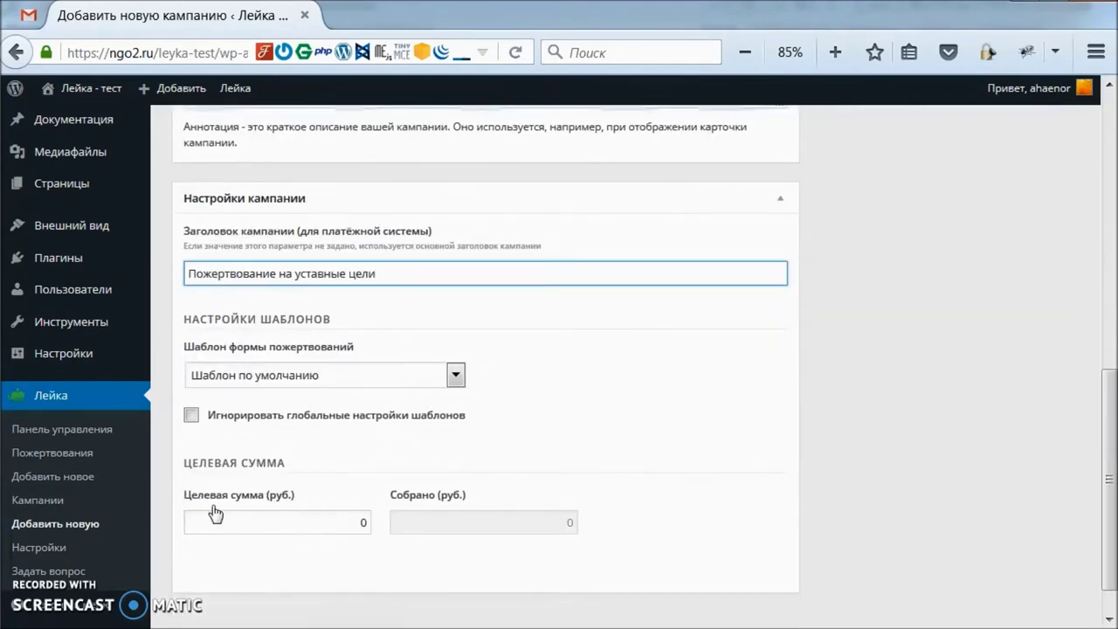
Set the campaign's target amount to 1000 руб. and publish the campaign.
{"action": "left_click", "coordinate": [329, 523]}
{"action": "type", "text": "1000"}
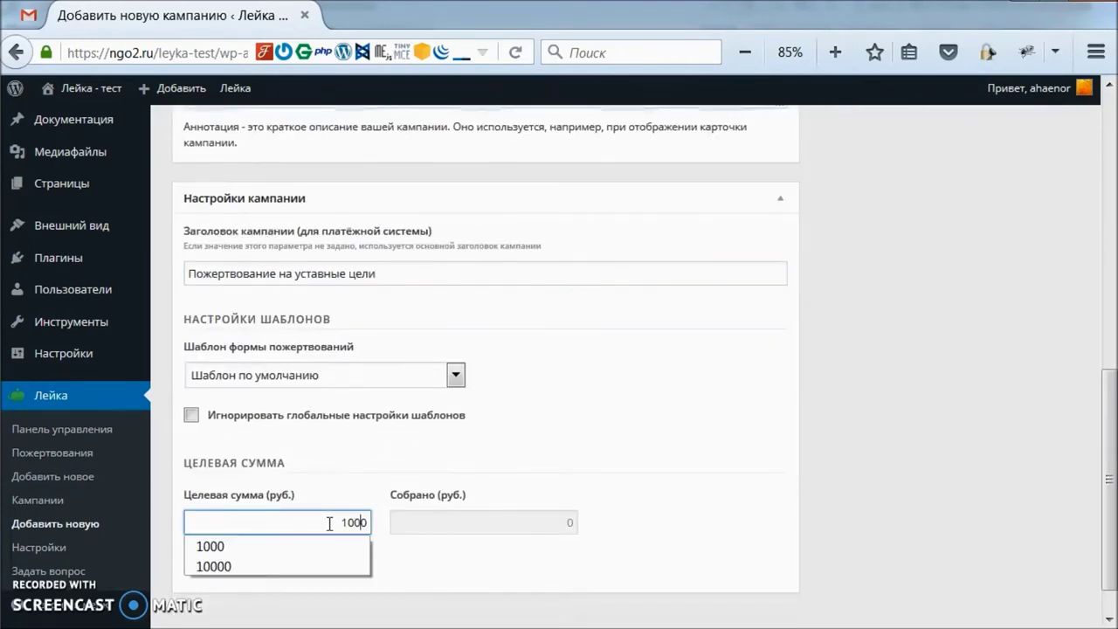
{"action": "scroll", "coordinate": [681, 276], "scroll_direction": "down", "scroll_amount": 1}
{"action": "scroll", "coordinate": [939, 385], "scroll_direction": "up", "scroll_amount": 10}
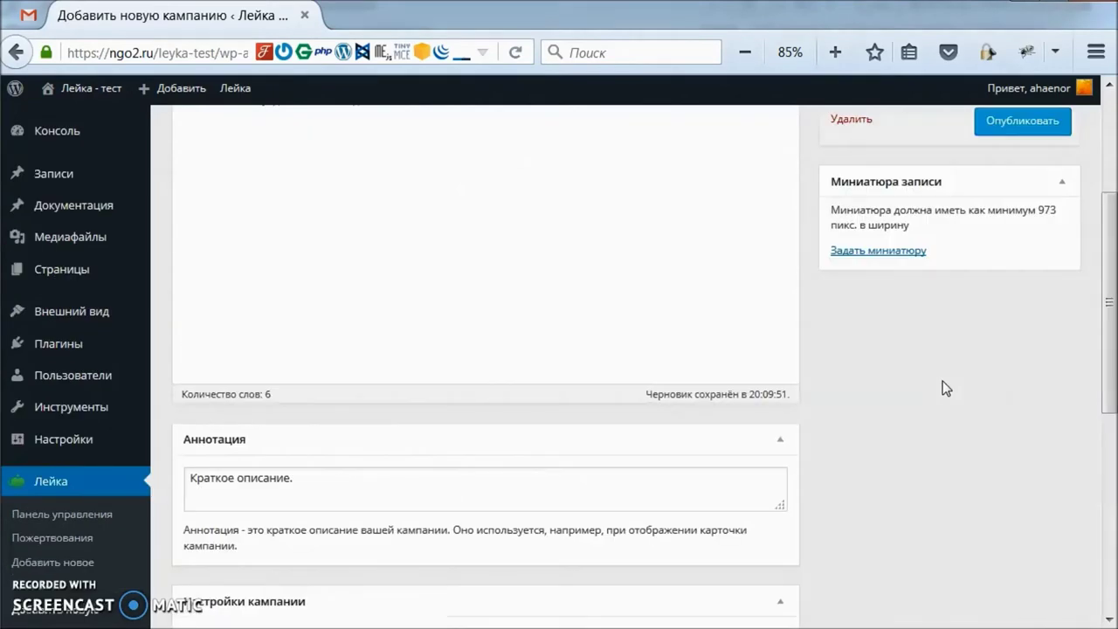
{"action": "left_click", "coordinate": [1022, 343]}
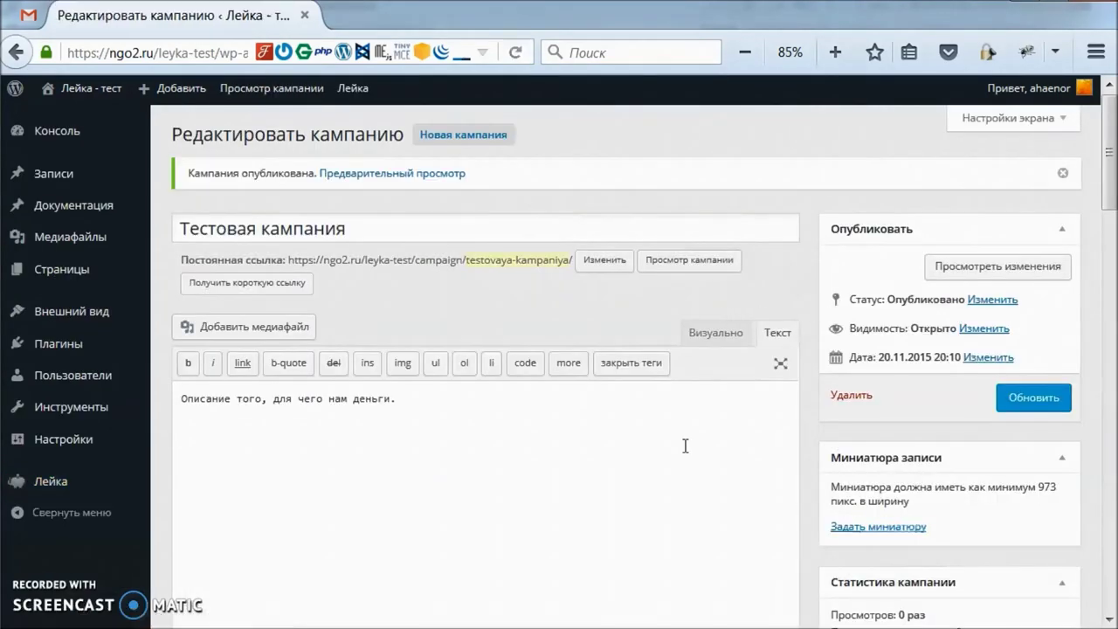
View the published campaign page and examine its donation form with the Яндекс.Деньги and Дополнительные способы payment methods.
{"action": "mouse_move", "coordinate": [68, 488]}
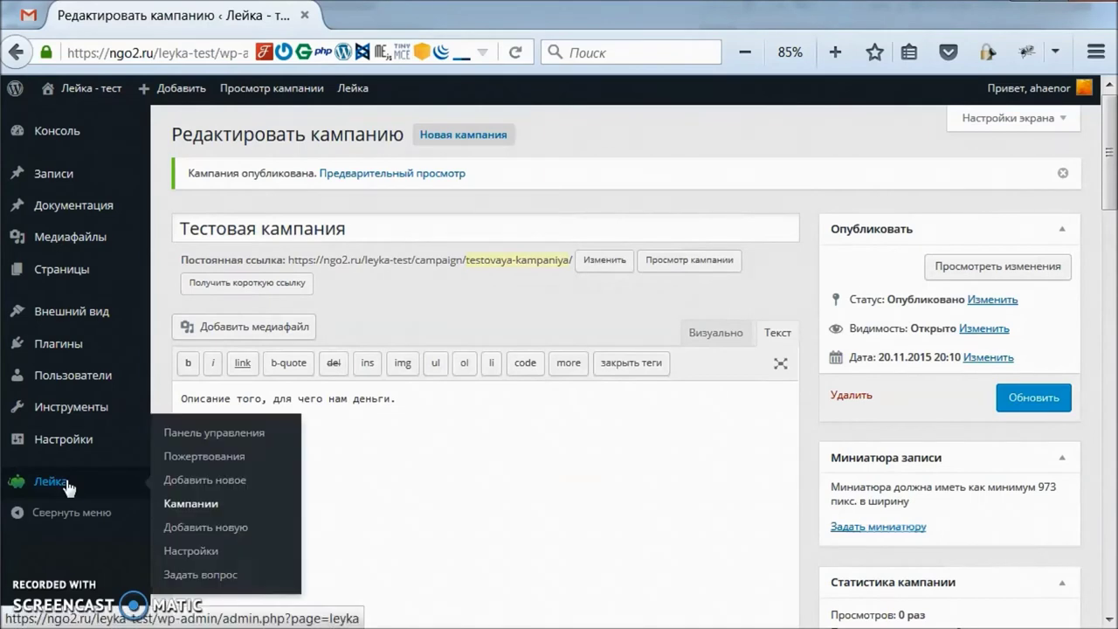
{"action": "left_click", "coordinate": [677, 266]}
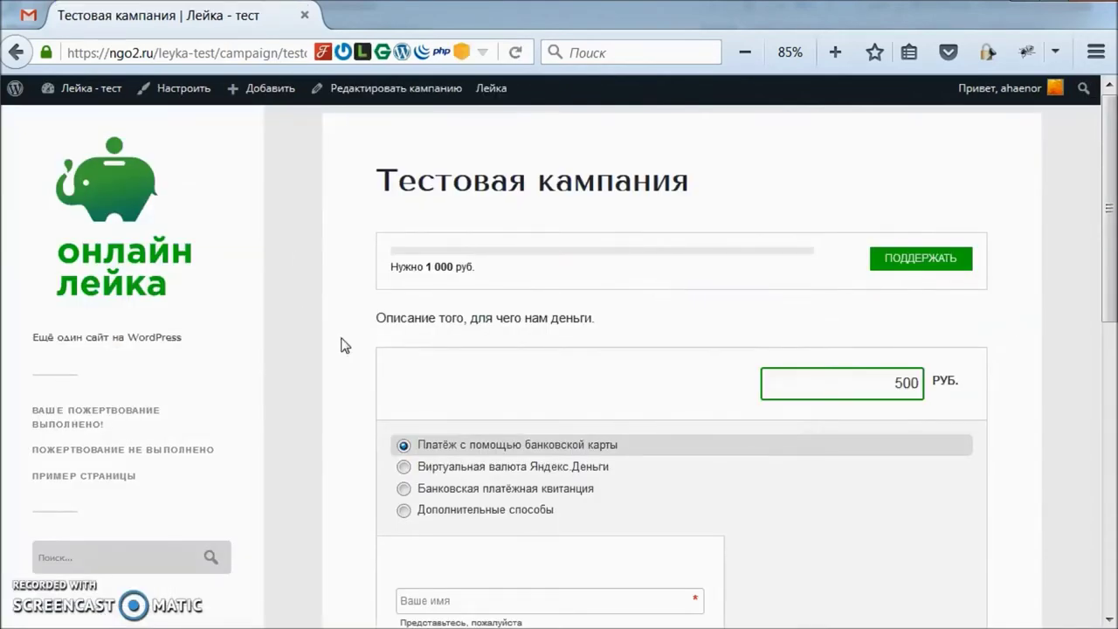
{"action": "scroll", "coordinate": [839, 241], "scroll_direction": "down", "scroll_amount": 4}
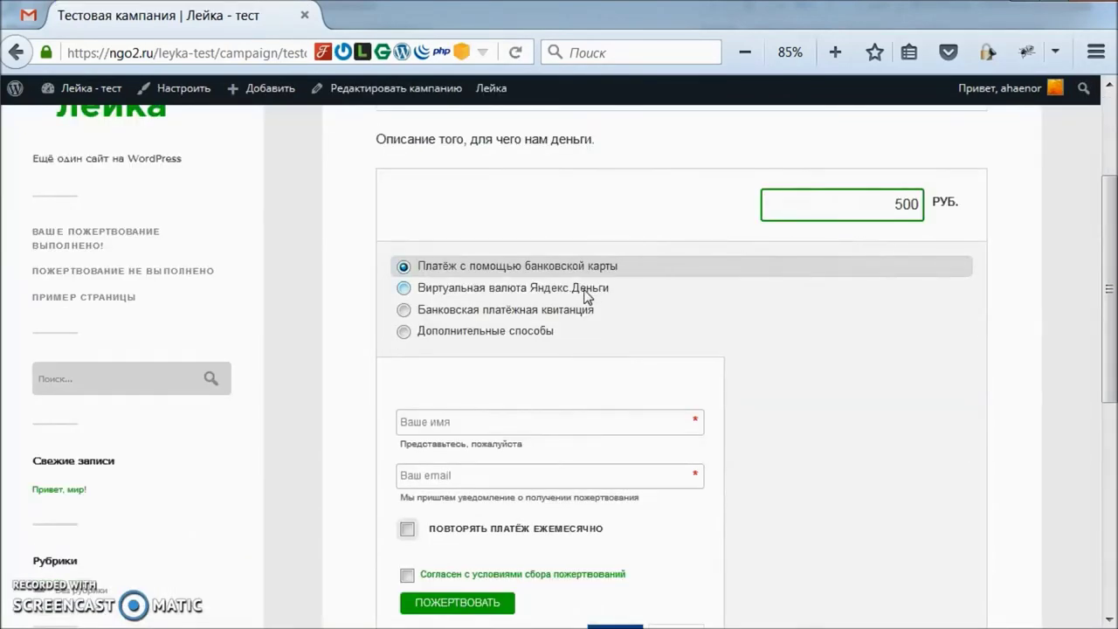
{"action": "scroll", "coordinate": [583, 297], "scroll_direction": "down", "scroll_amount": 4}
{"action": "scroll", "coordinate": [486, 336], "scroll_direction": "up", "scroll_amount": 4}
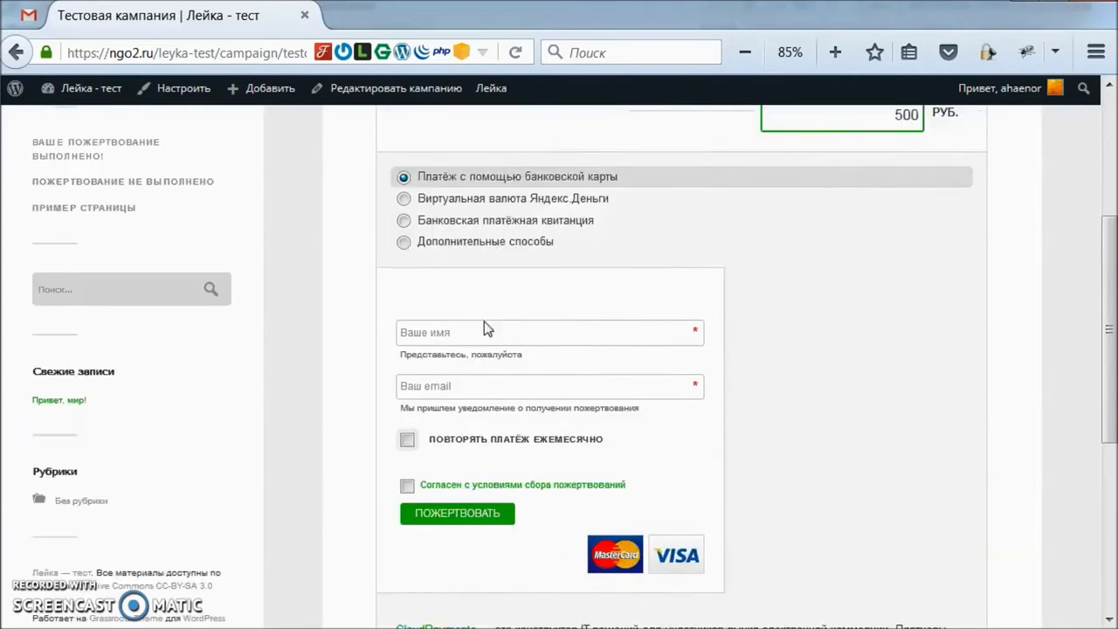
{"action": "left_click", "coordinate": [481, 289]}
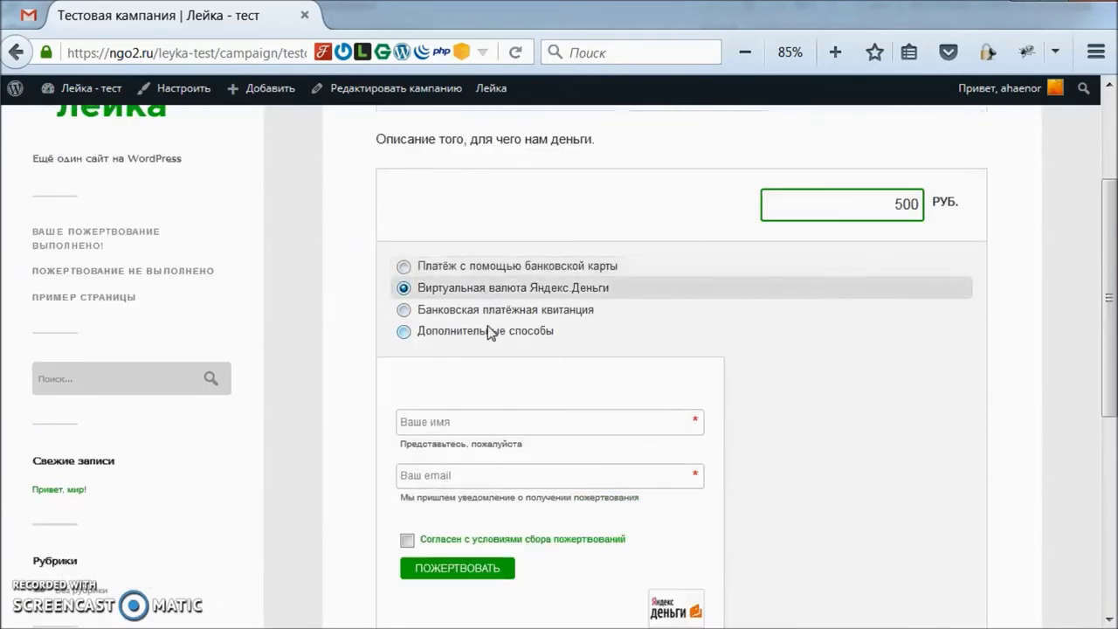
{"action": "left_click", "coordinate": [489, 330]}
{"action": "scroll", "coordinate": [846, 310], "scroll_direction": "down", "scroll_amount": 5}
{"action": "scroll", "coordinate": [846, 310], "scroll_direction": "up", "scroll_amount": 8}
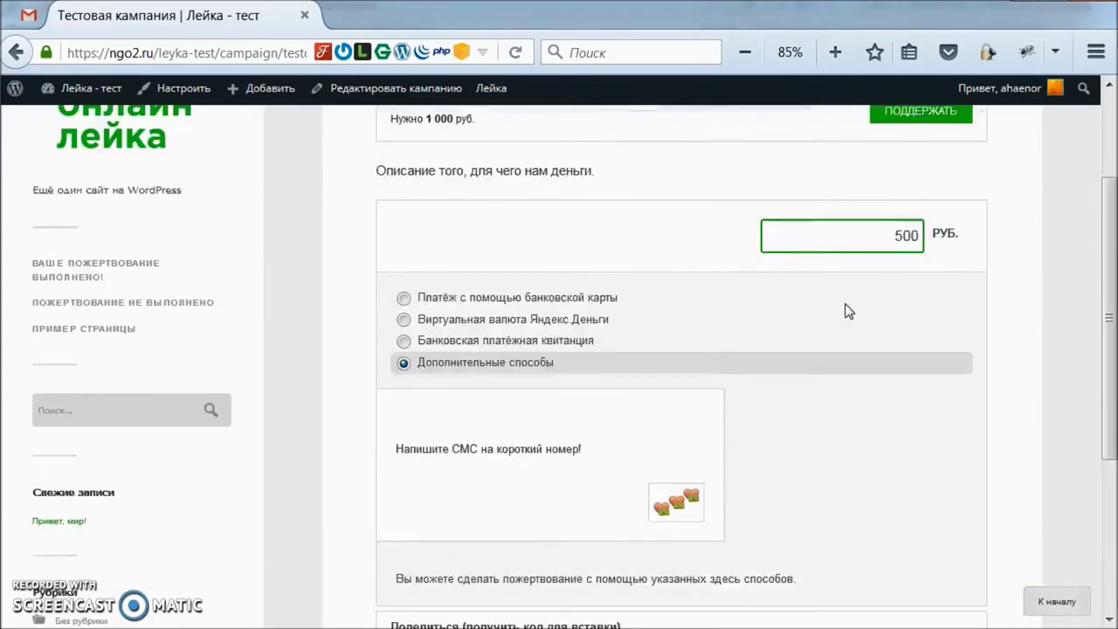
Choose Виртуальная валюта Яндекс.Деньги as the payment method and fill in the donor's name and email.
{"action": "left_click", "coordinate": [552, 407]}
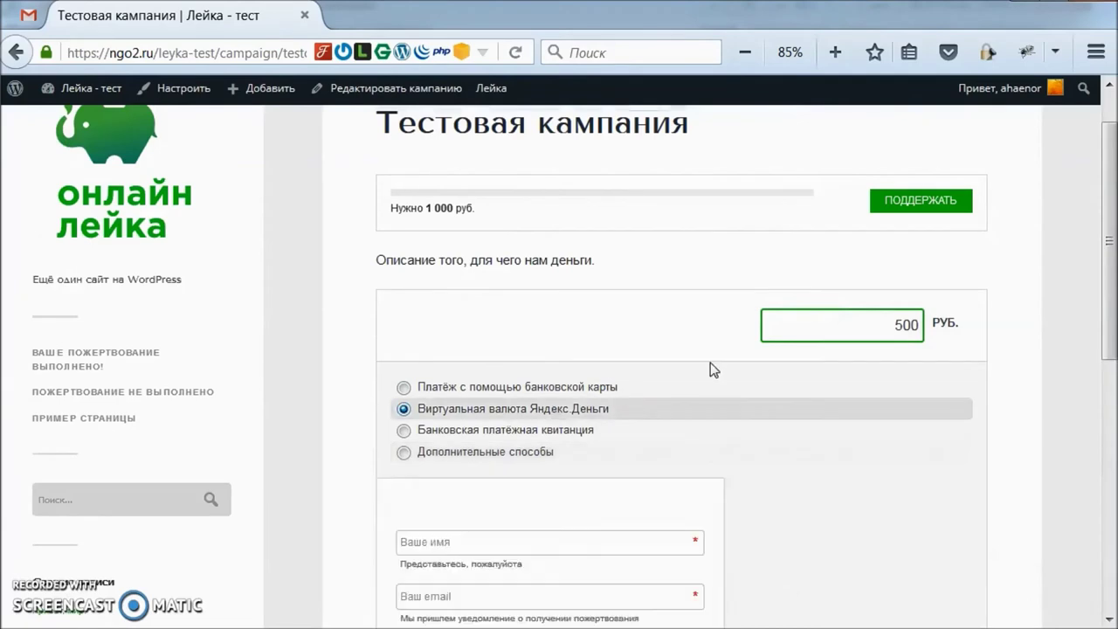
{"action": "scroll", "coordinate": [711, 369], "scroll_direction": "down", "scroll_amount": 2}
{"action": "left_click", "coordinate": [522, 452]}
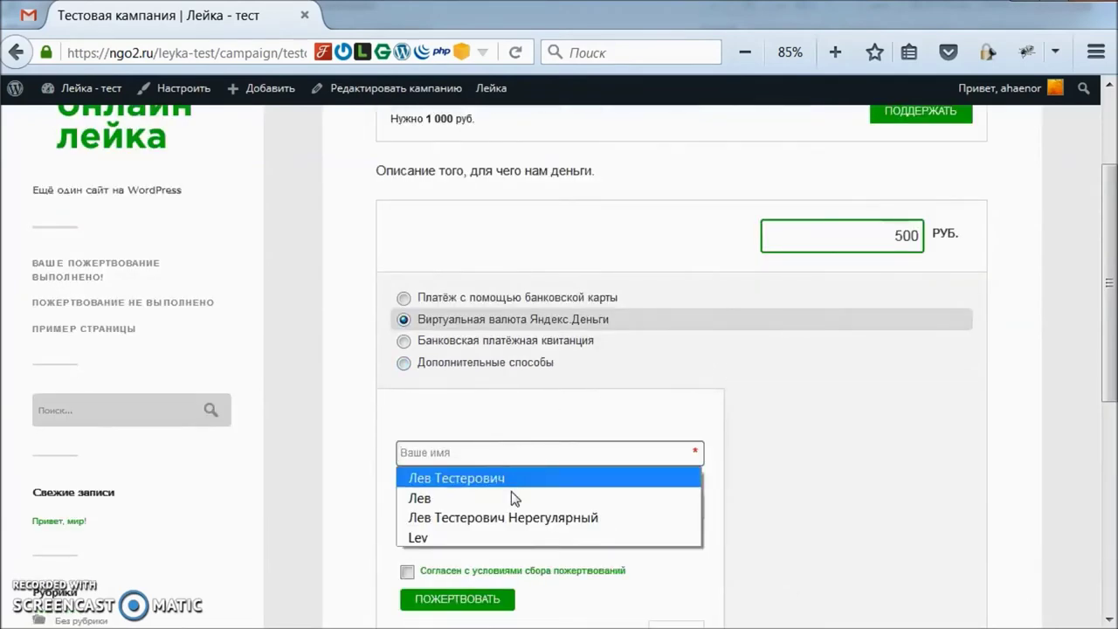
{"action": "left_click", "coordinate": [509, 498]}
{"action": "left_click", "coordinate": [507, 516]}
{"action": "left_click", "coordinate": [503, 528]}
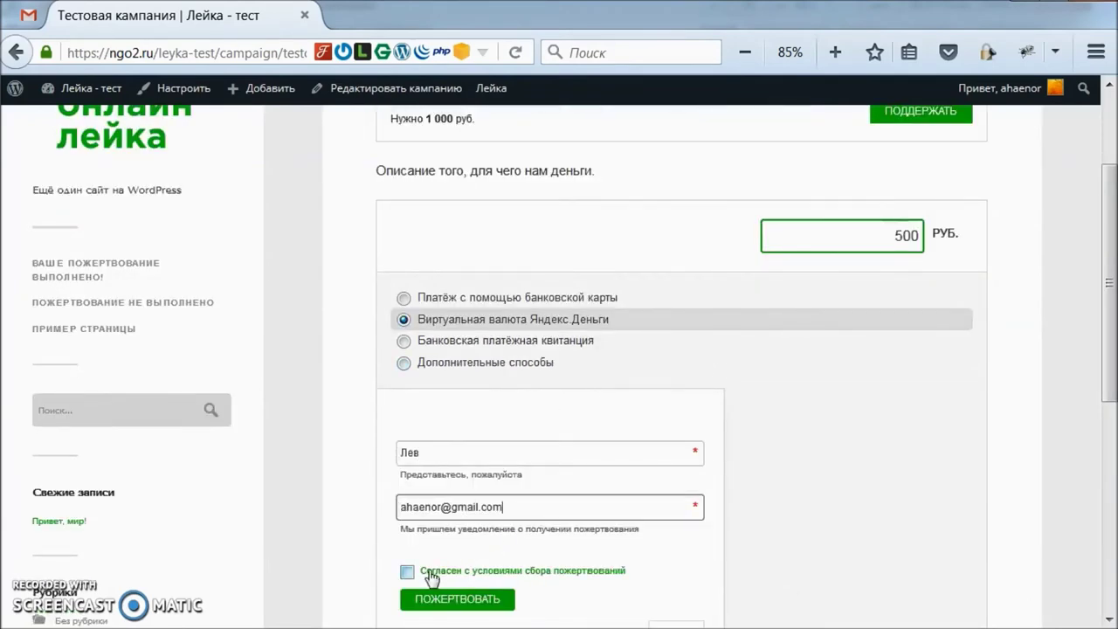
Review and accept the donation terms and submit the 500 руб. donation.
{"action": "left_click", "coordinate": [428, 572]}
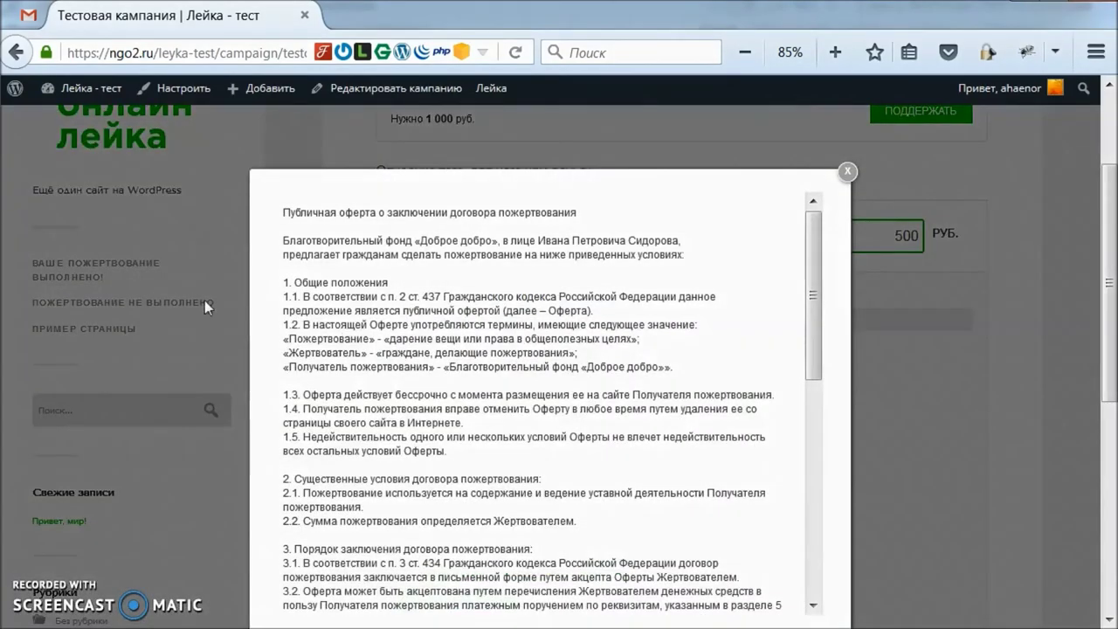
{"action": "left_click", "coordinate": [858, 220]}
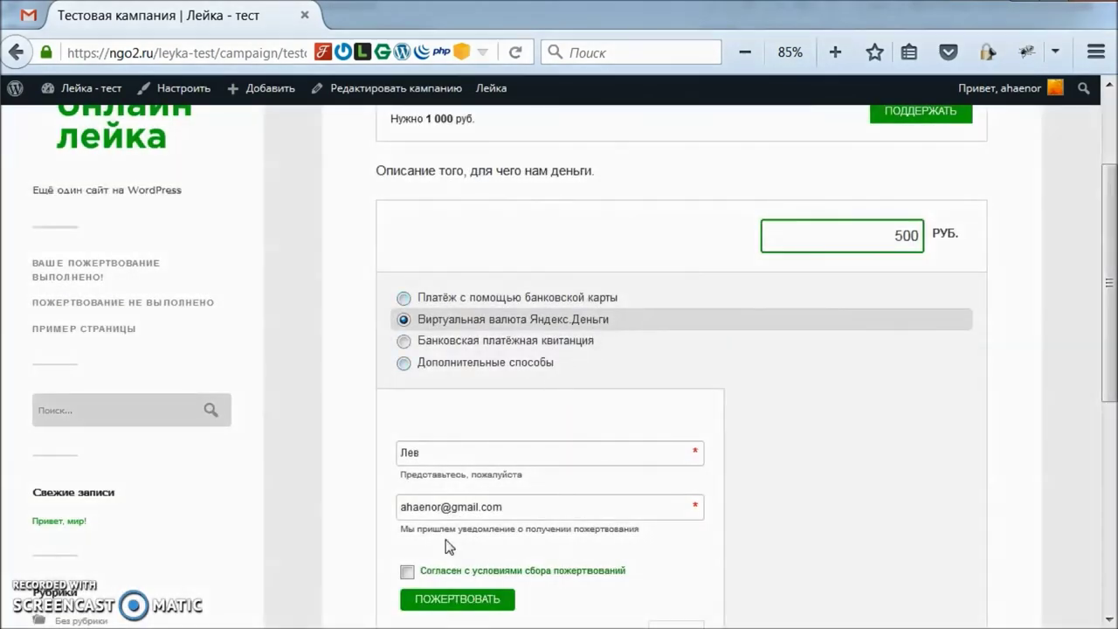
{"action": "left_click", "coordinate": [433, 604]}
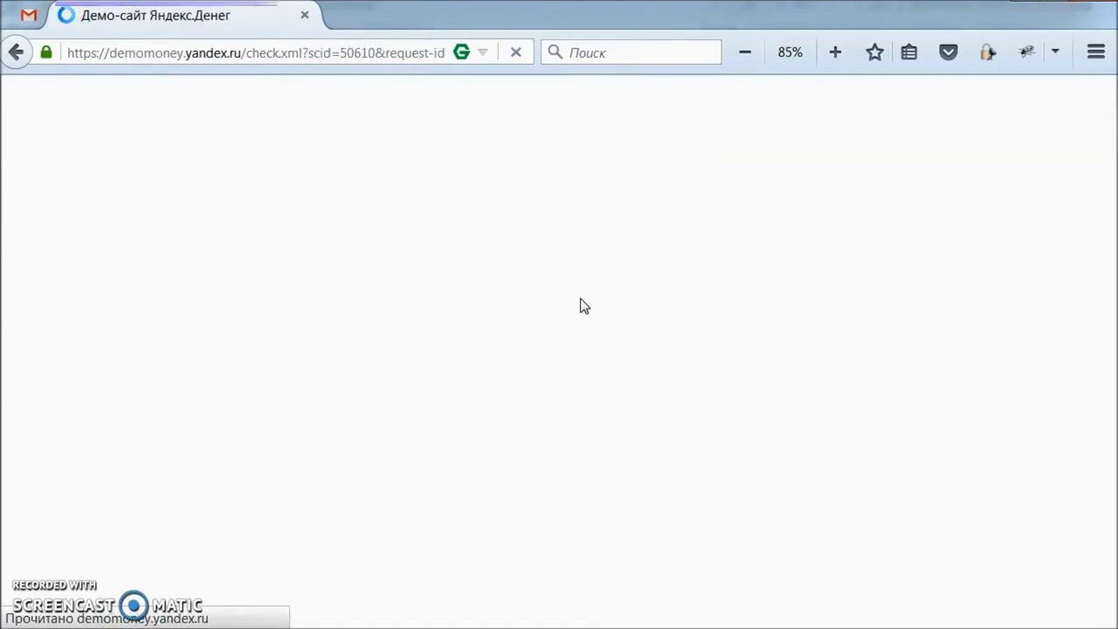
Confirm the payment from the Яндекс.Деньги wallet with the payment password, without saving it in the browser, and return to the shop's site.
{"action": "left_click", "coordinate": [432, 369]}
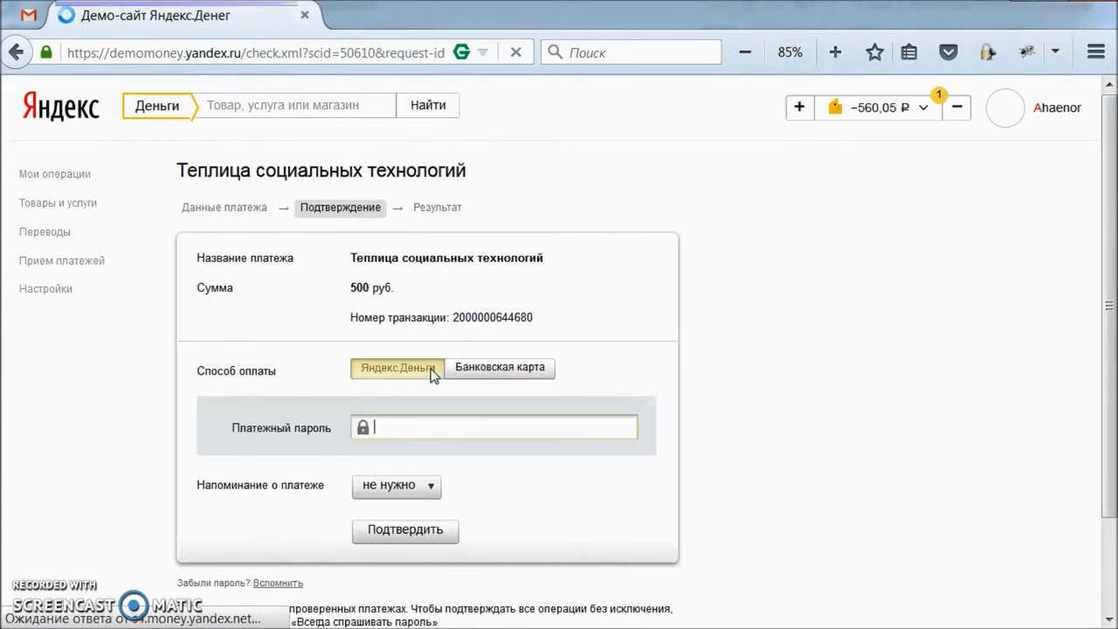
{"action": "type", "text": "••••••••"}
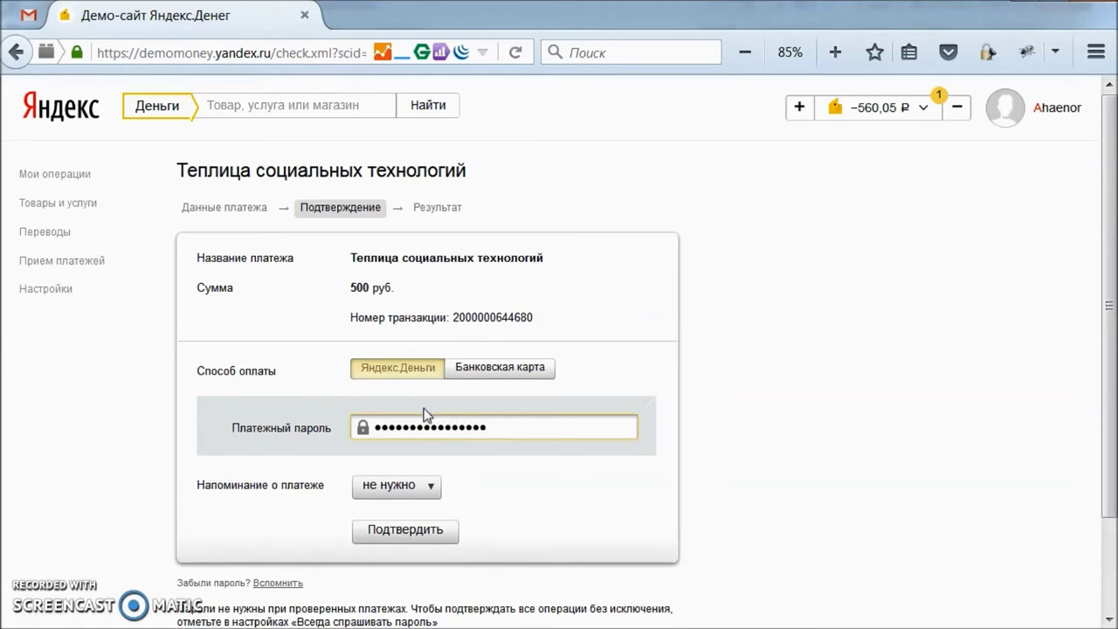
{"action": "left_click", "coordinate": [406, 531]}
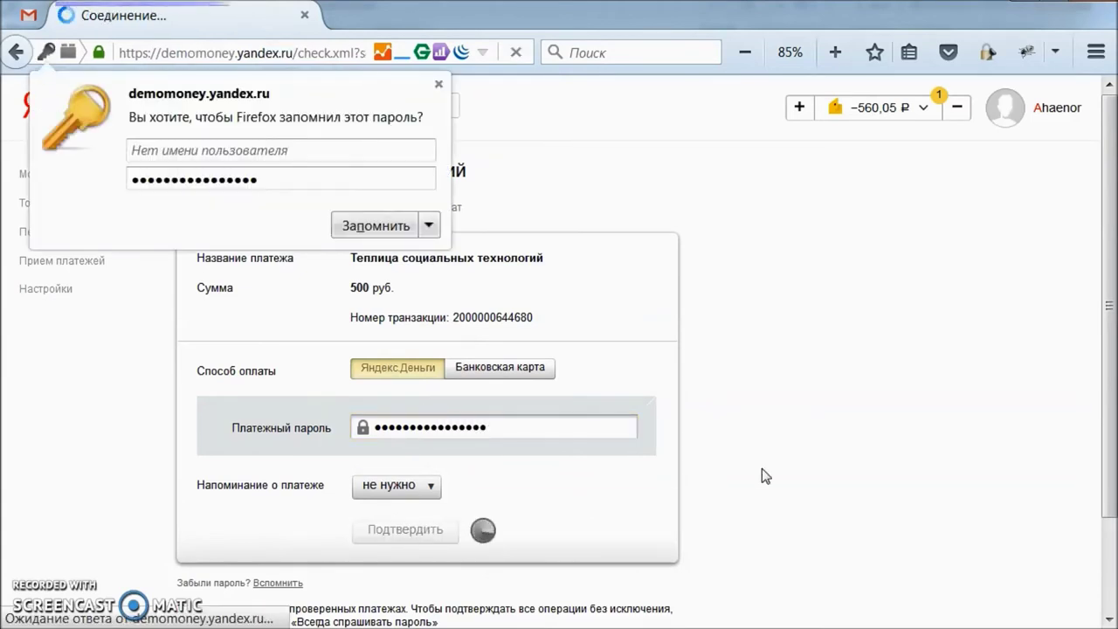
{"action": "left_click", "coordinate": [438, 84]}
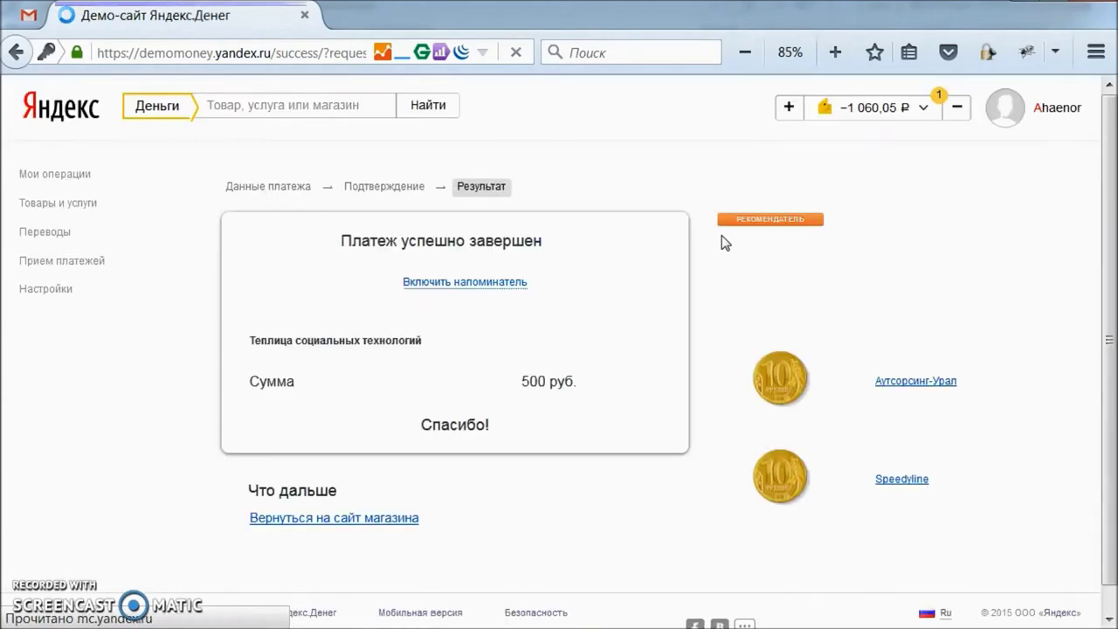
{"action": "scroll", "coordinate": [537, 253], "scroll_direction": "down", "scroll_amount": 3}
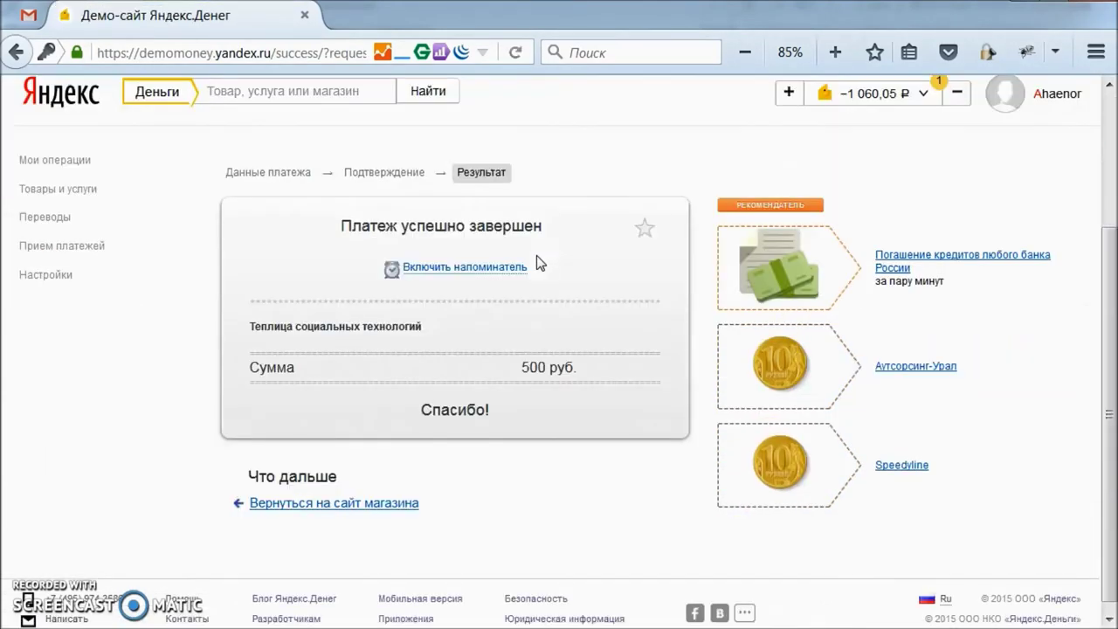
{"action": "left_click", "coordinate": [398, 503]}
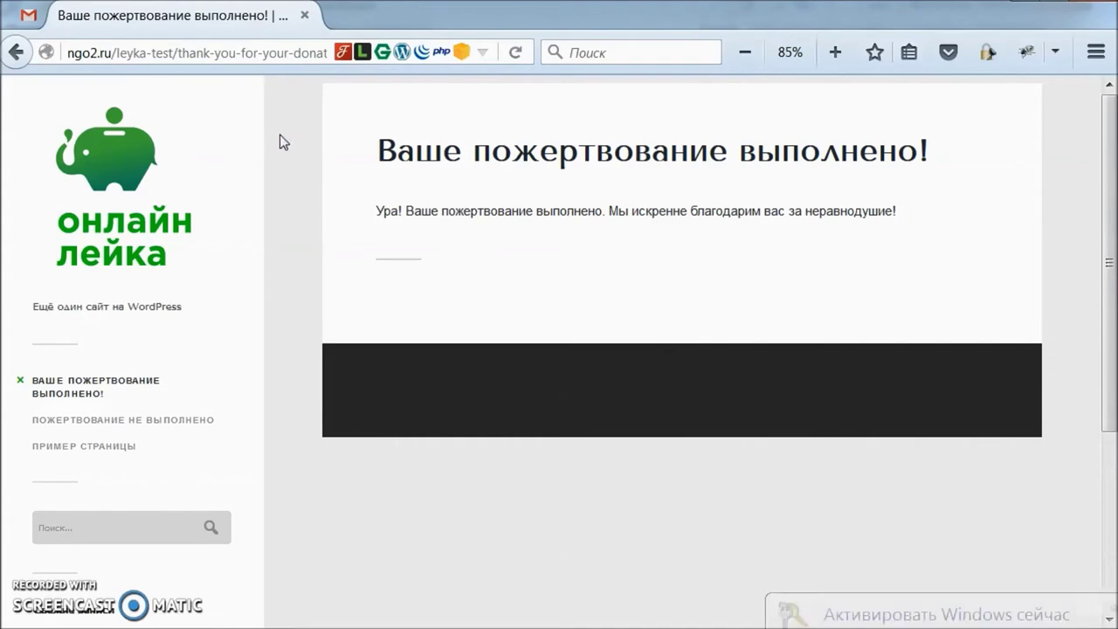
Go to the site's wp-admin address and open Лейка's list of donations.
{"action": "left_click_drag", "start_coordinate": [178, 54], "coordinate": [252, 54]}
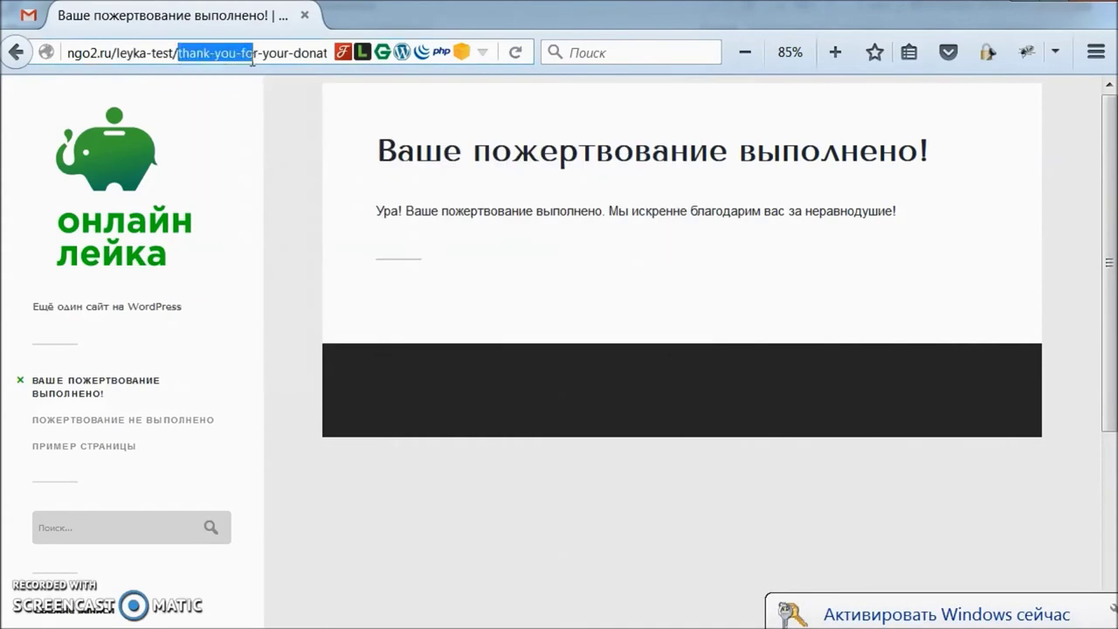
{"action": "key", "text": "shift+End"}
{"action": "type", "text": "wp-"}
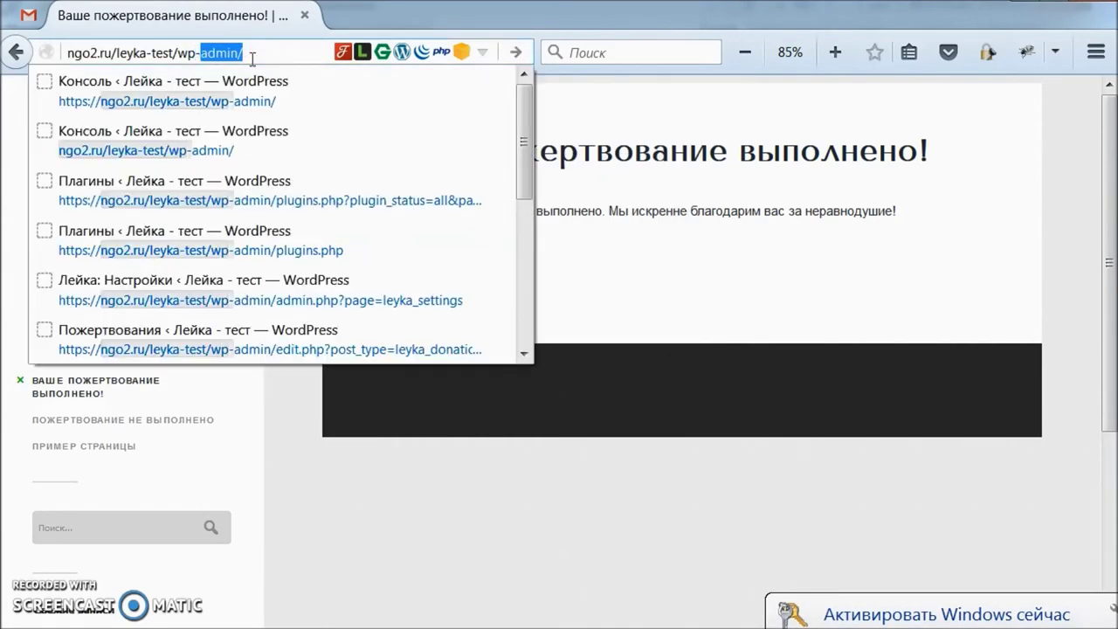
{"action": "left_click", "coordinate": [253, 54]}
{"action": "key", "text": "Return"}
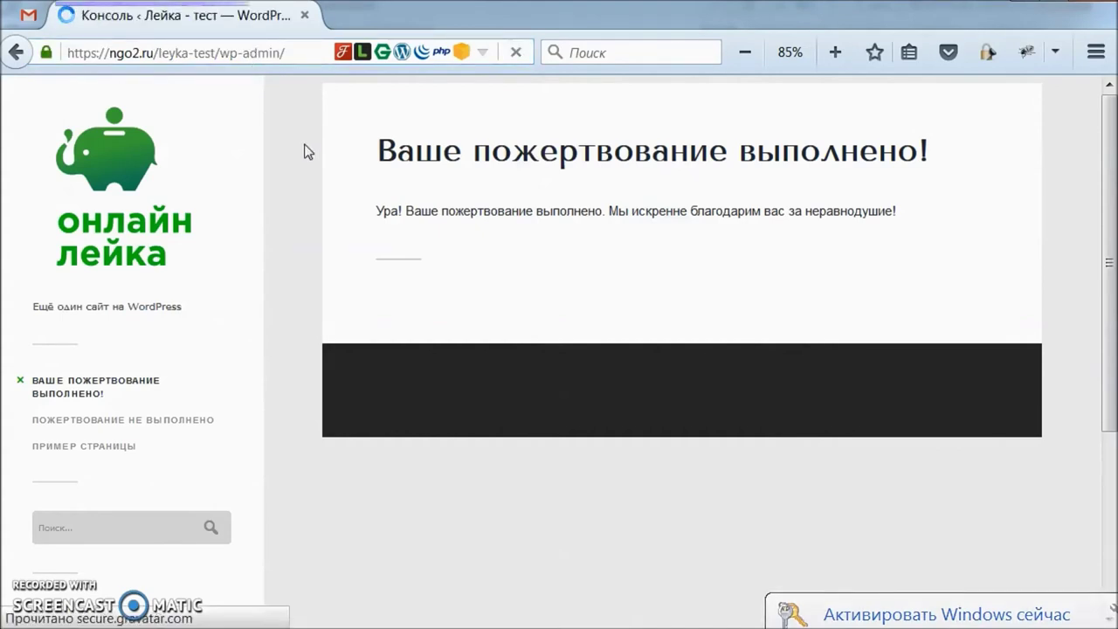
{"action": "scroll", "coordinate": [227, 178], "scroll_direction": "down", "scroll_amount": 2}
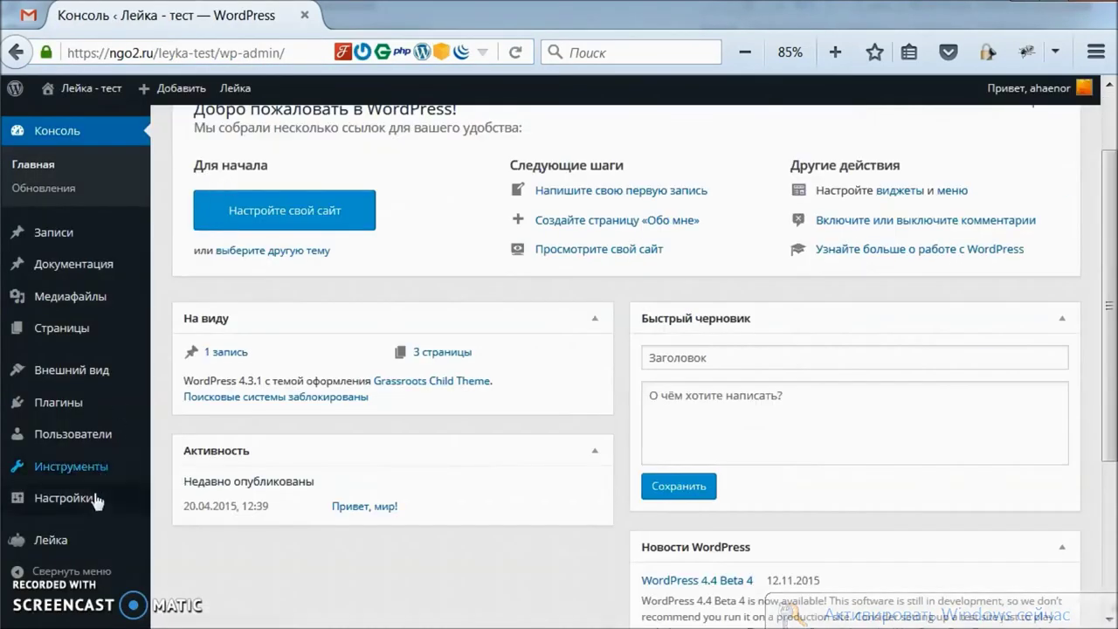
{"action": "mouse_move", "coordinate": [91, 541]}
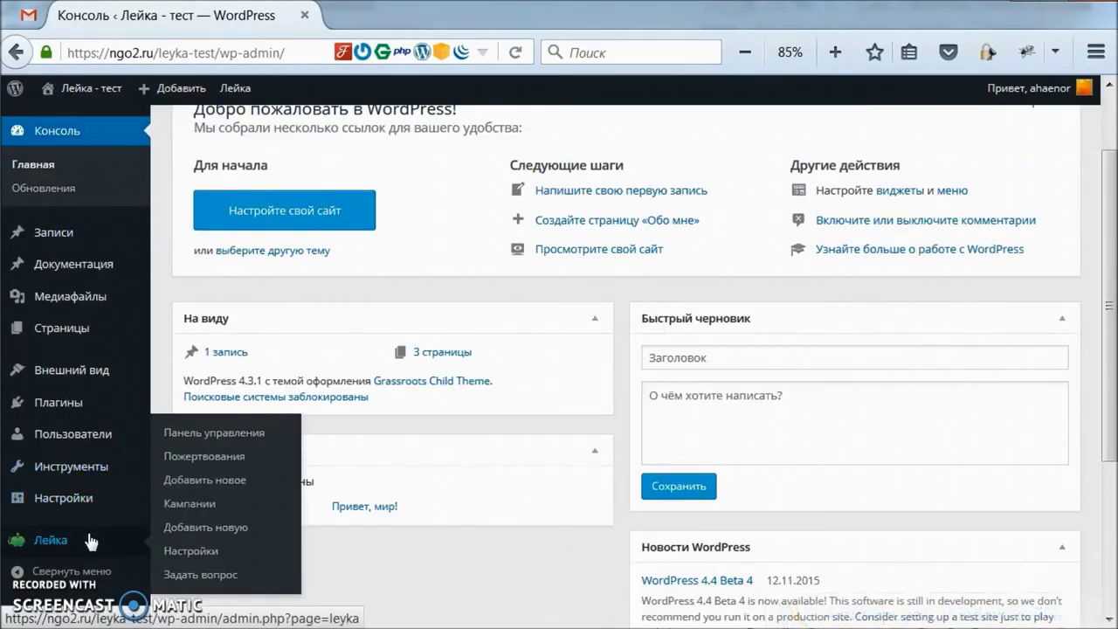
{"action": "left_click", "coordinate": [226, 462]}
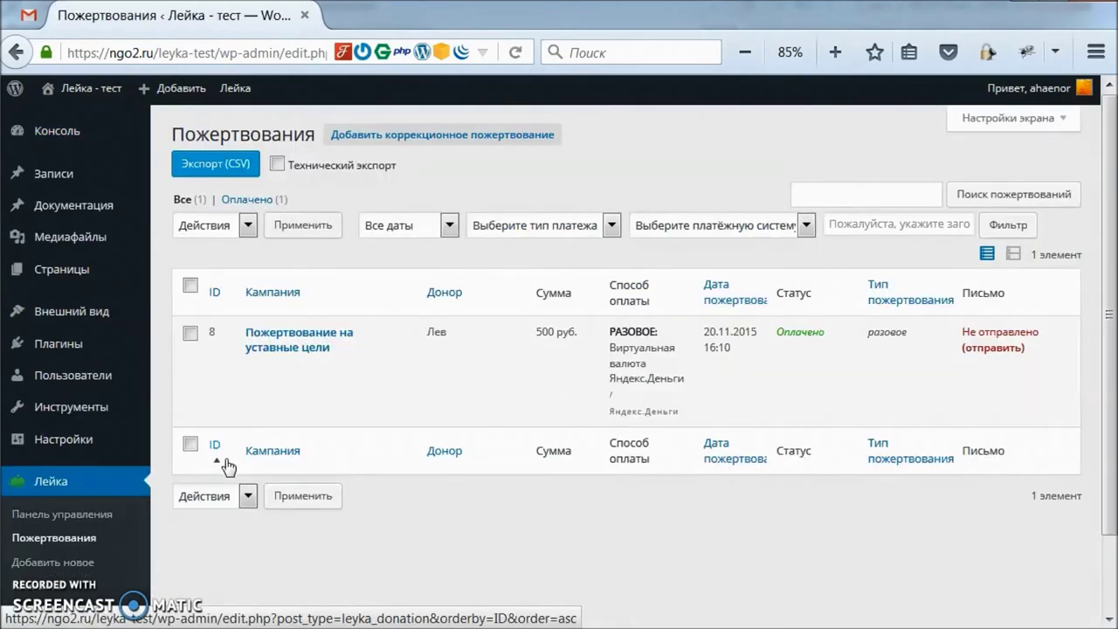
Open the profile of the Пожертвование на уставные цели donation and examine its payment data, notification status and payment system response.
{"action": "mouse_move", "coordinate": [1015, 384]}
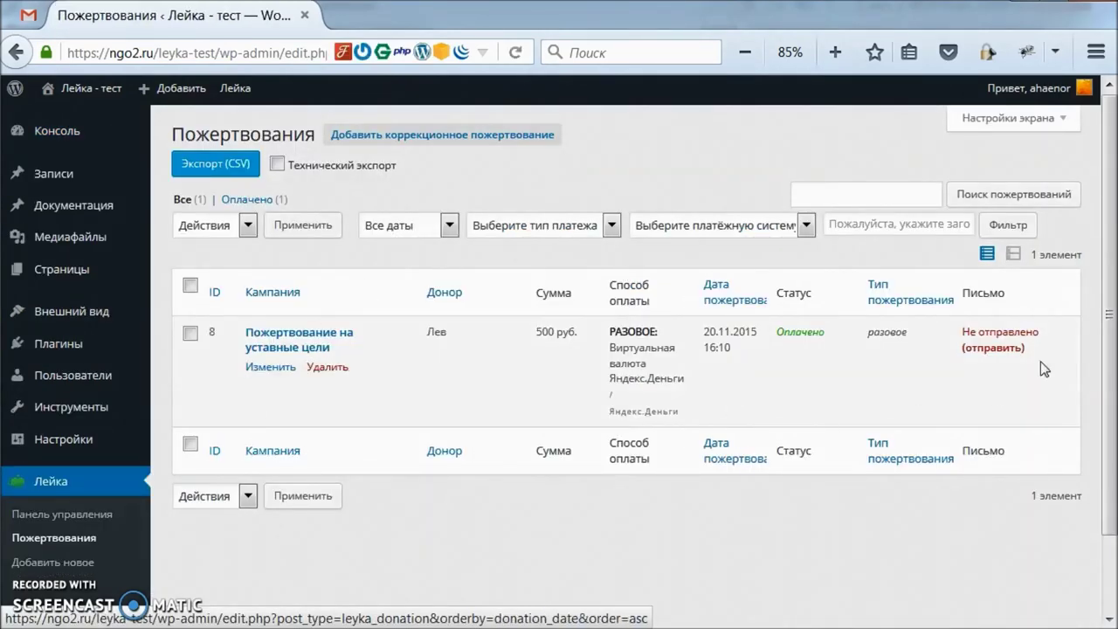
{"action": "left_click", "coordinate": [277, 370]}
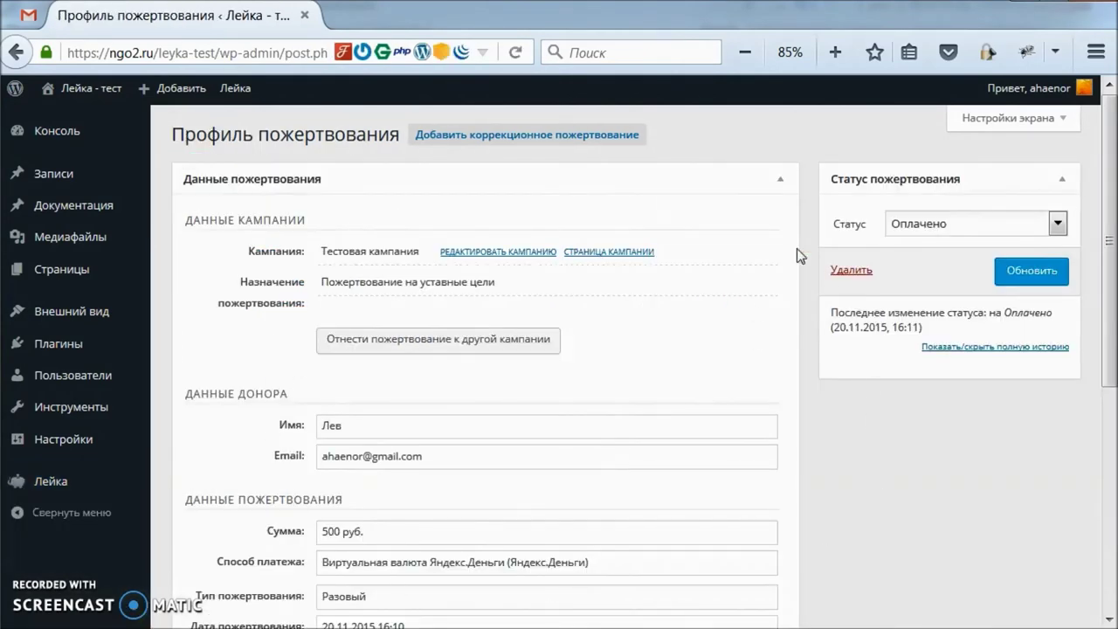
{"action": "scroll", "coordinate": [686, 380], "scroll_direction": "down", "scroll_amount": 5}
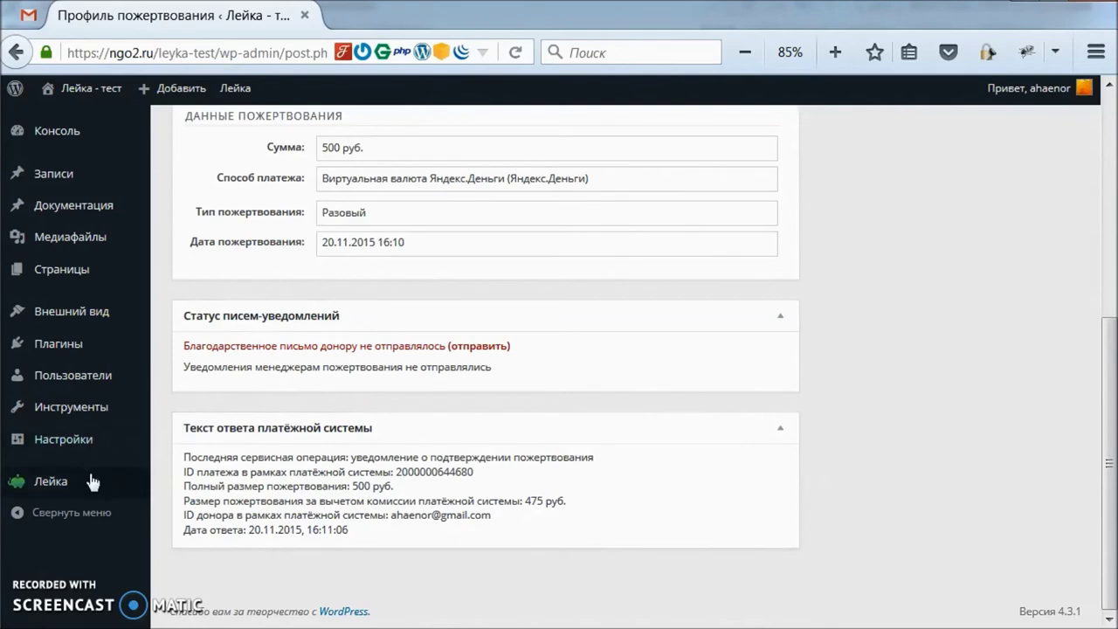
Check the progress of Тестовая кампания in the campaign list and on its public page.
{"action": "mouse_move", "coordinate": [92, 482]}
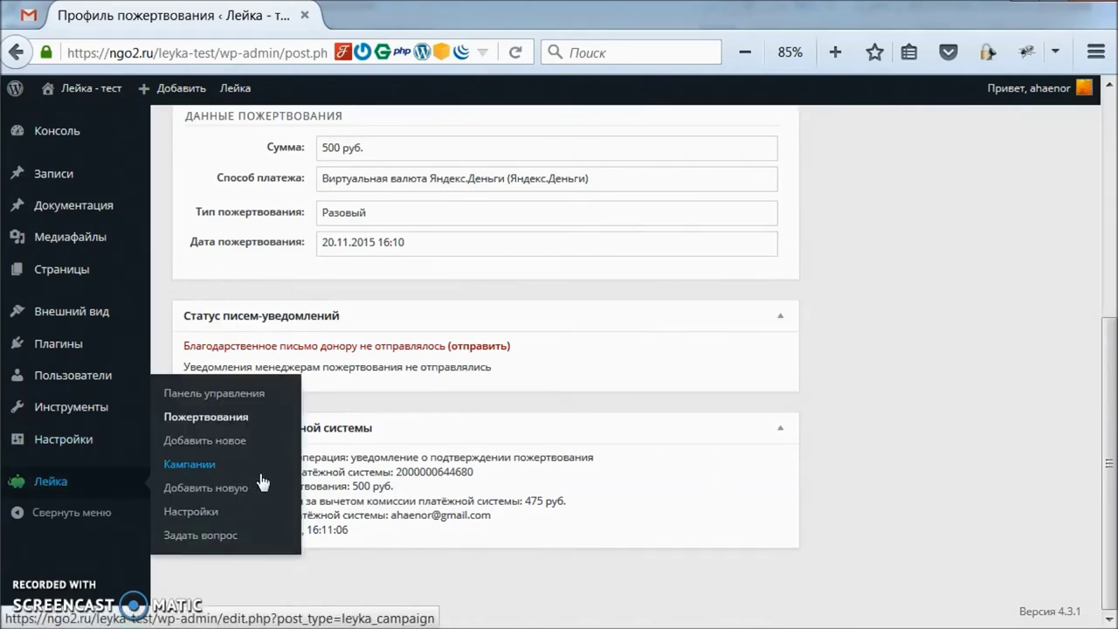
{"action": "left_click", "coordinate": [215, 467]}
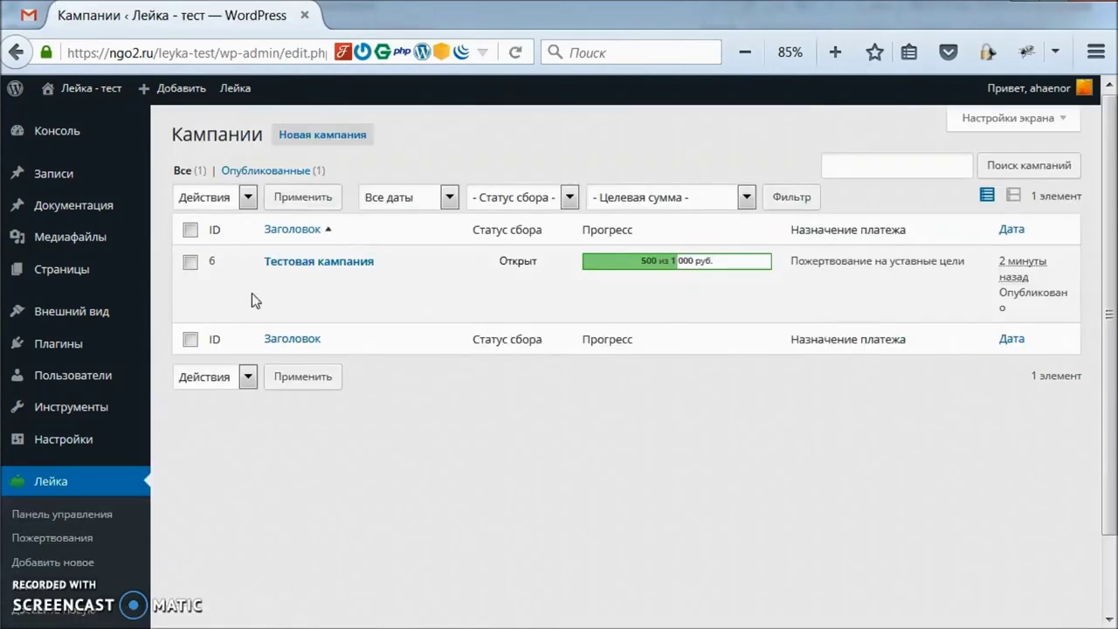
{"action": "mouse_move", "coordinate": [819, 299]}
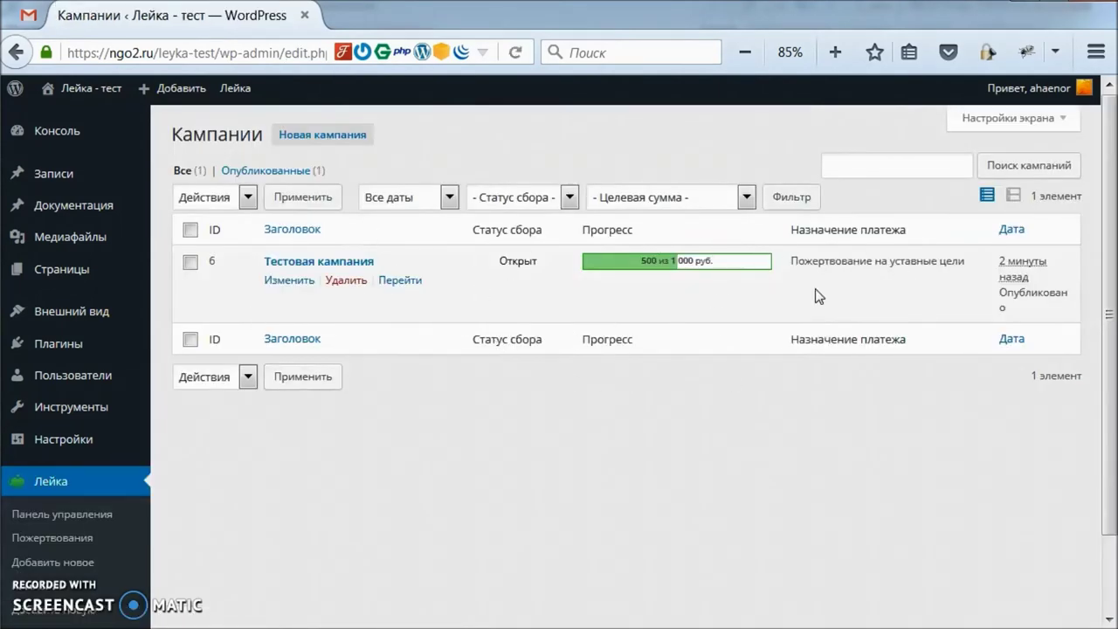
{"action": "left_click", "coordinate": [400, 280]}
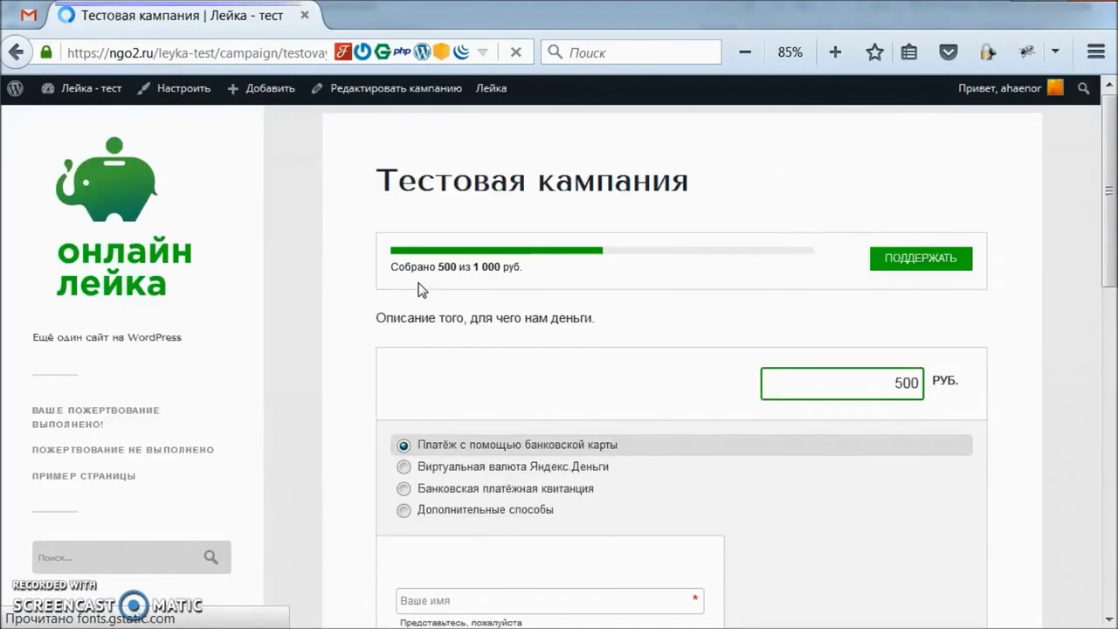
{"action": "scroll", "coordinate": [389, 337], "scroll_direction": "down", "scroll_amount": 2}
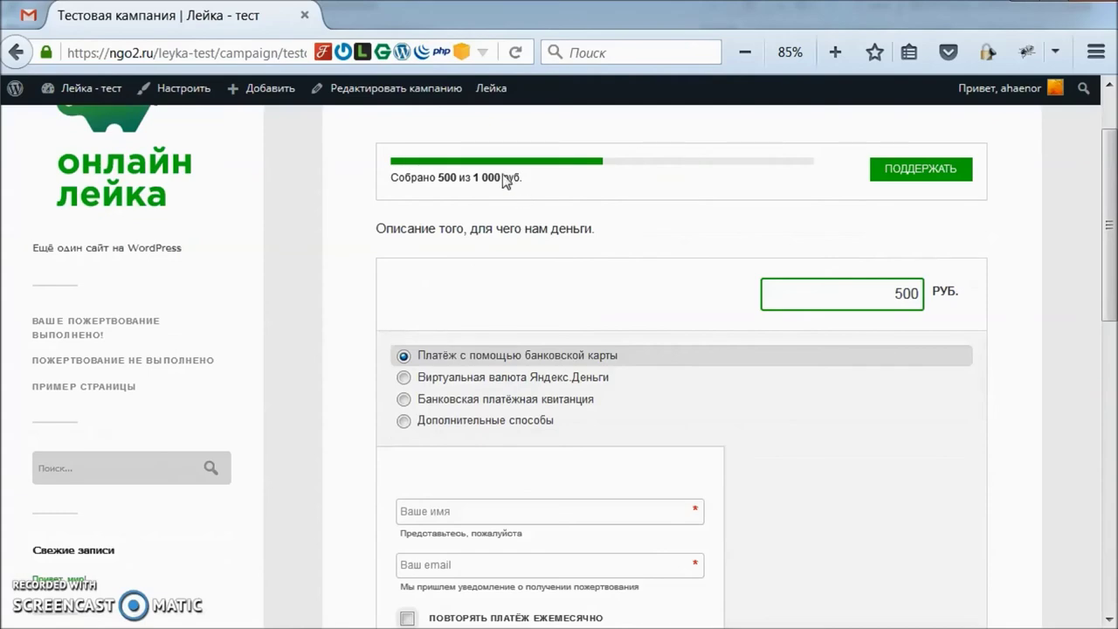
Add the Лейка: Список пожертвований widget to the Боковая панель widget area and save it with its default settings.
{"action": "scroll", "coordinate": [609, 215], "scroll_direction": "down", "scroll_amount": 5}
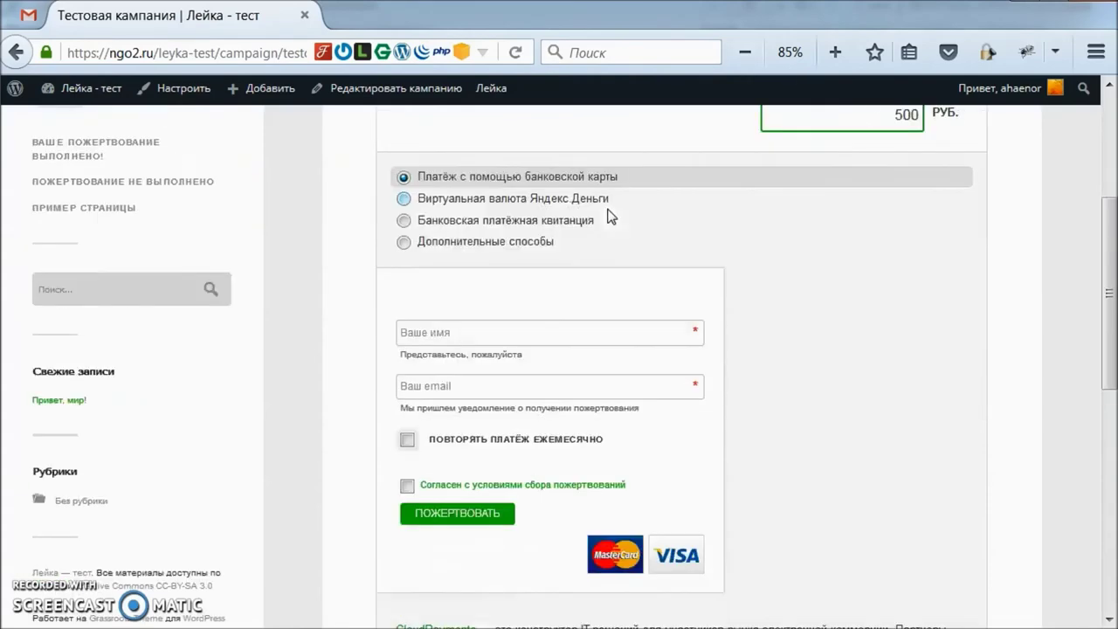
{"action": "scroll", "coordinate": [608, 217], "scroll_direction": "up", "scroll_amount": 6}
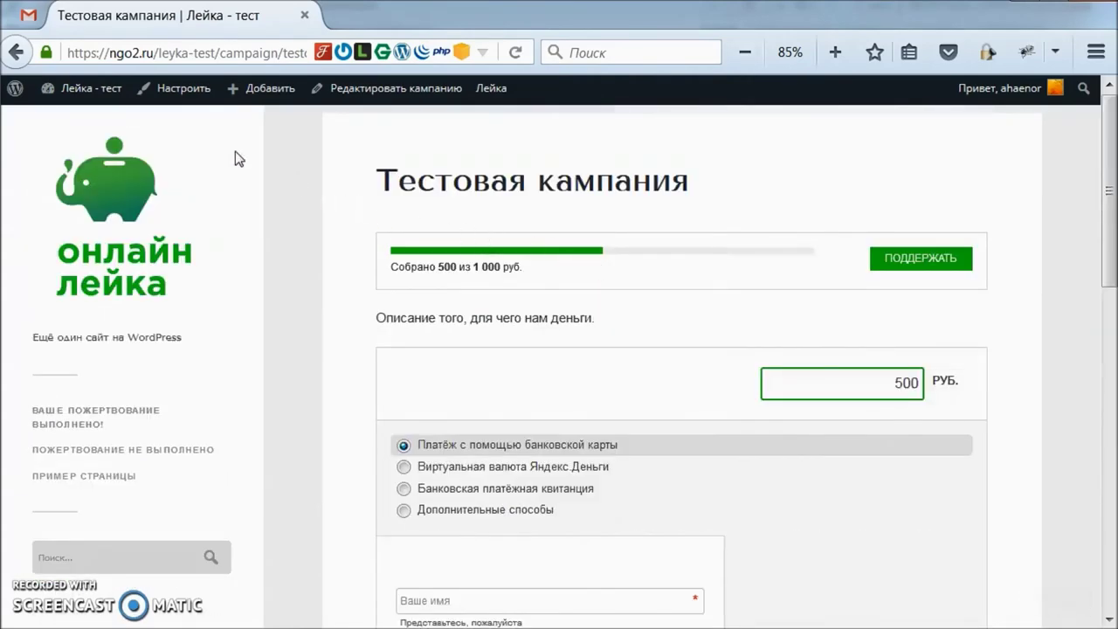
{"action": "mouse_move", "coordinate": [126, 91]}
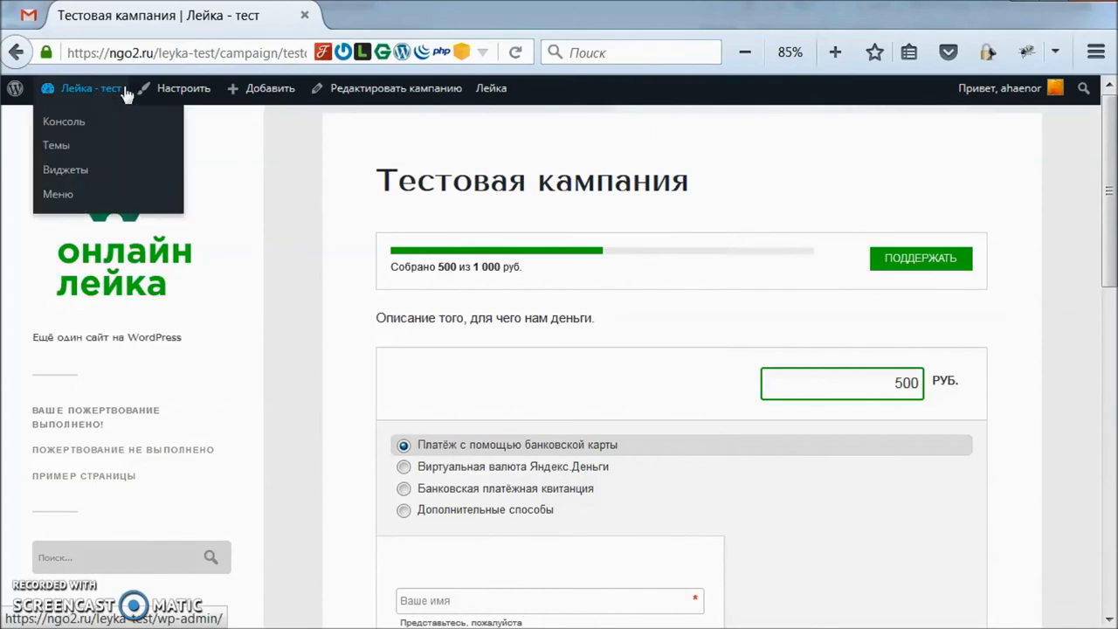
{"action": "left_click", "coordinate": [66, 170]}
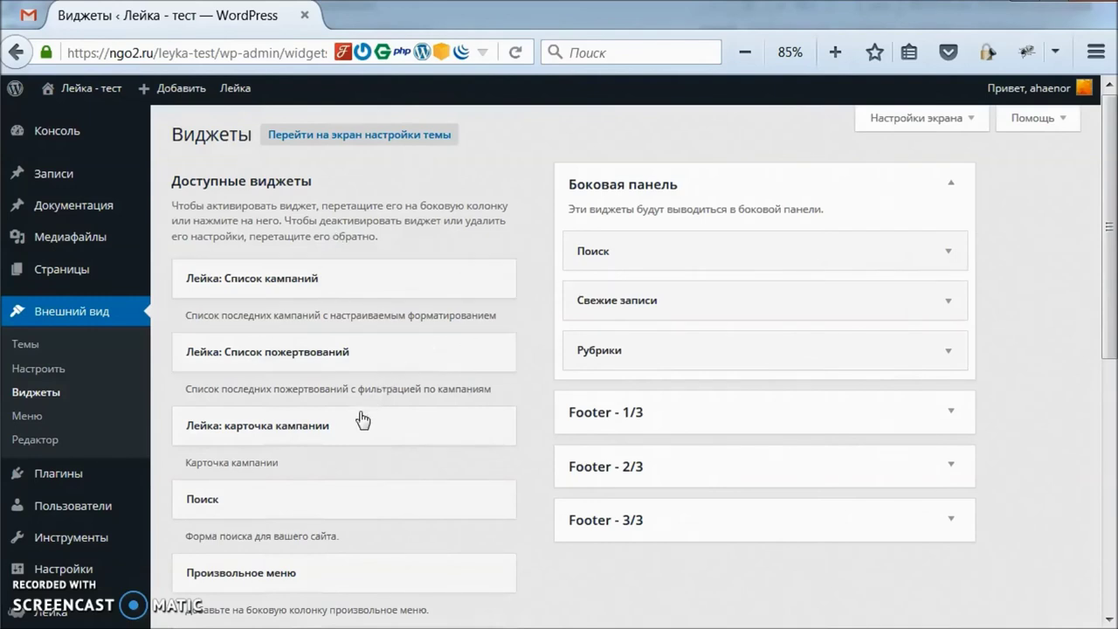
{"action": "left_click", "coordinate": [350, 354]}
{"action": "left_click", "coordinate": [339, 563]}
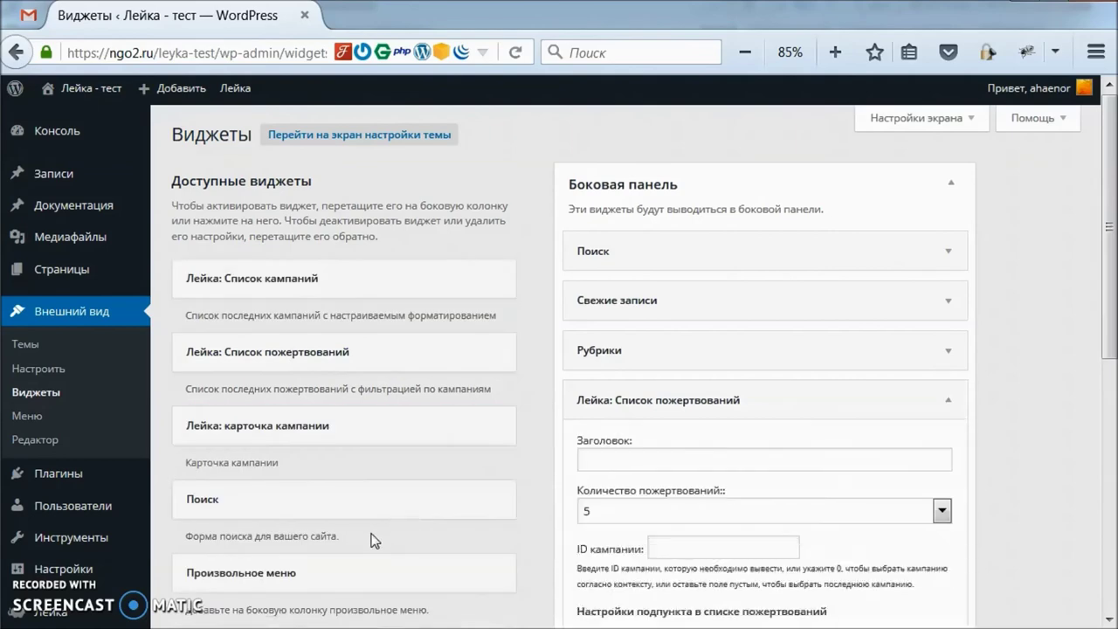
{"action": "scroll", "coordinate": [570, 476], "scroll_direction": "down", "scroll_amount": 2}
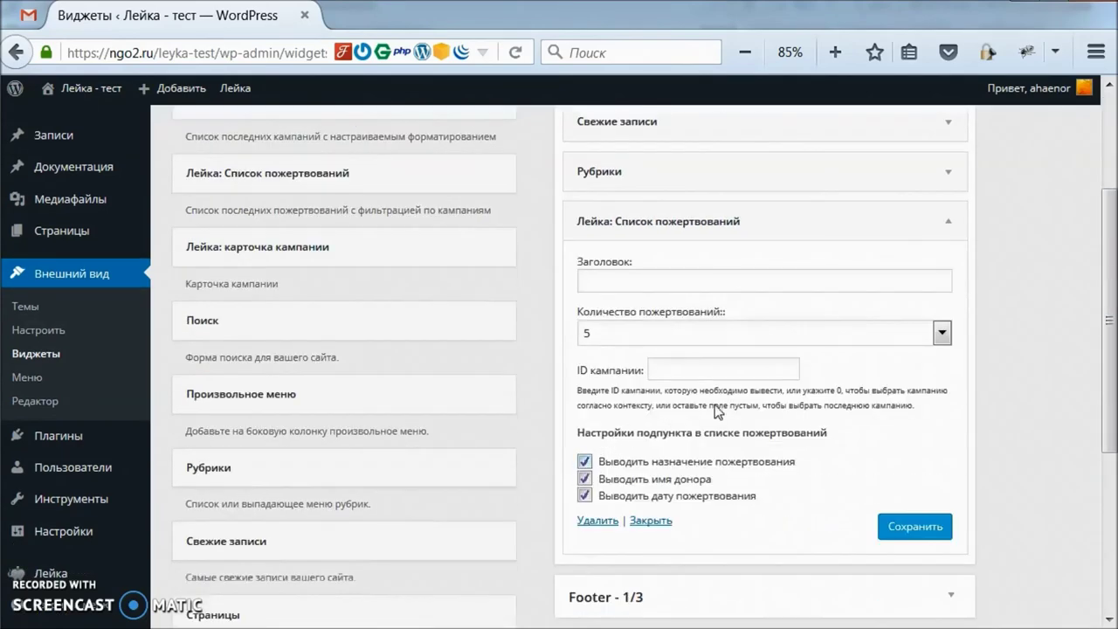
{"action": "left_click", "coordinate": [905, 528]}
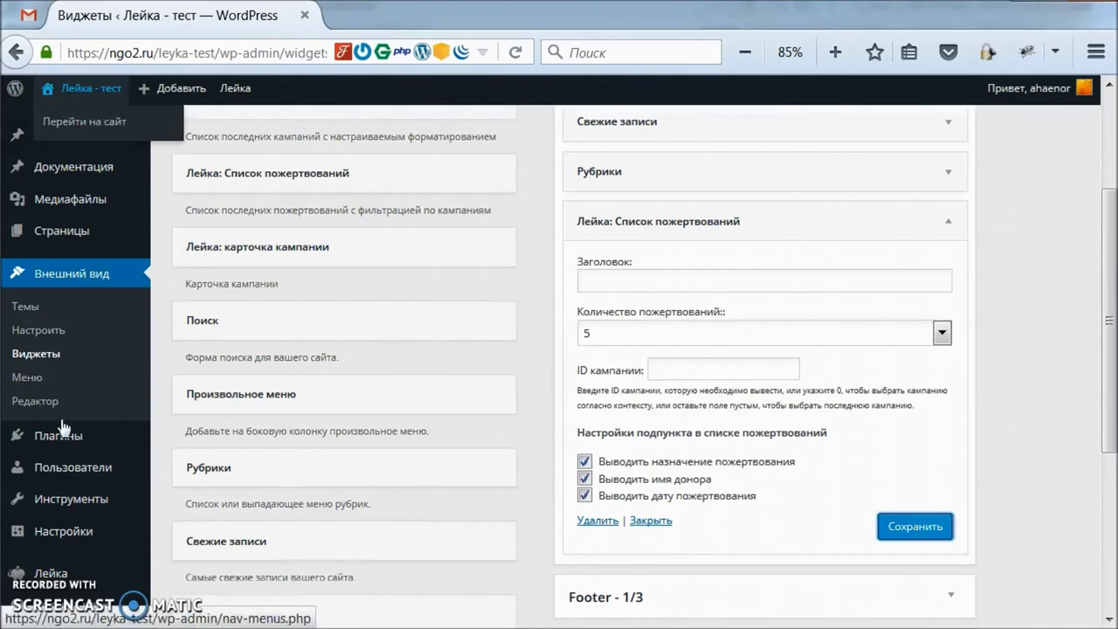
Open the public page of Тестовая кампания from Лейка's campaign list and check the donation lists in its sidebar and below the form.
{"action": "mouse_move", "coordinate": [52, 572]}
{"action": "left_click", "coordinate": [190, 504]}
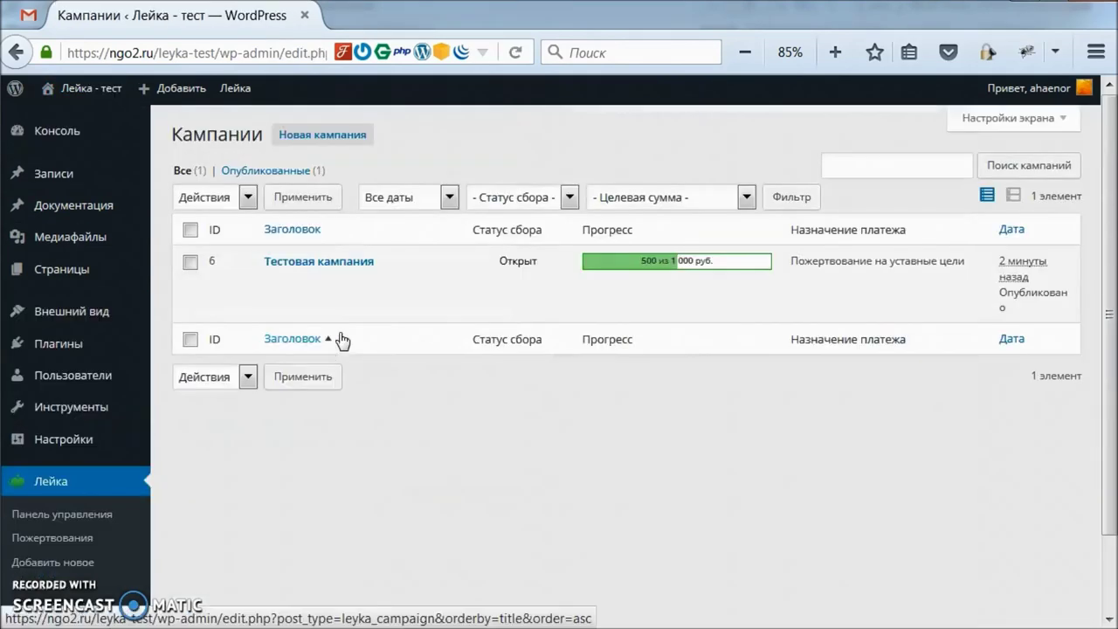
{"action": "left_click", "coordinate": [397, 281]}
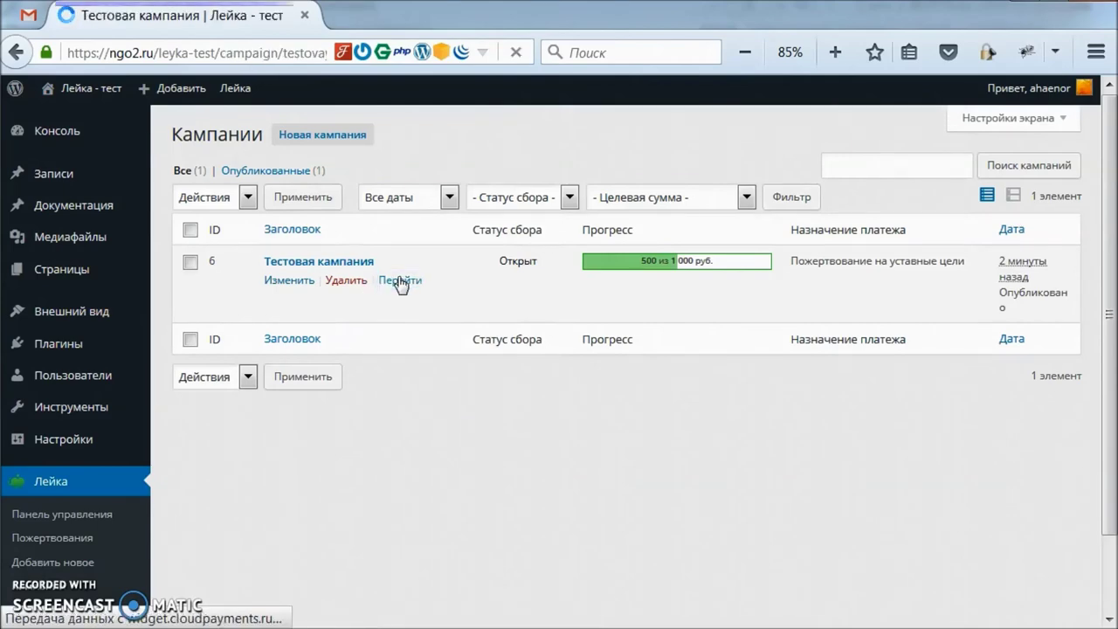
{"action": "scroll", "coordinate": [341, 326], "scroll_direction": "down", "scroll_amount": 6}
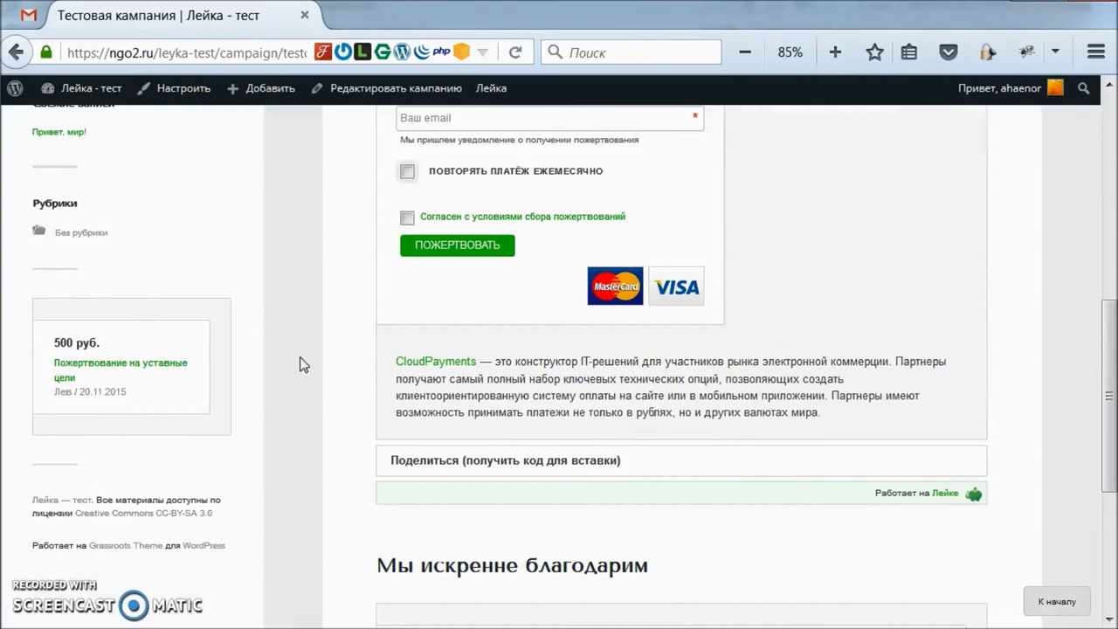
{"action": "scroll", "coordinate": [576, 401], "scroll_direction": "down", "scroll_amount": 3}
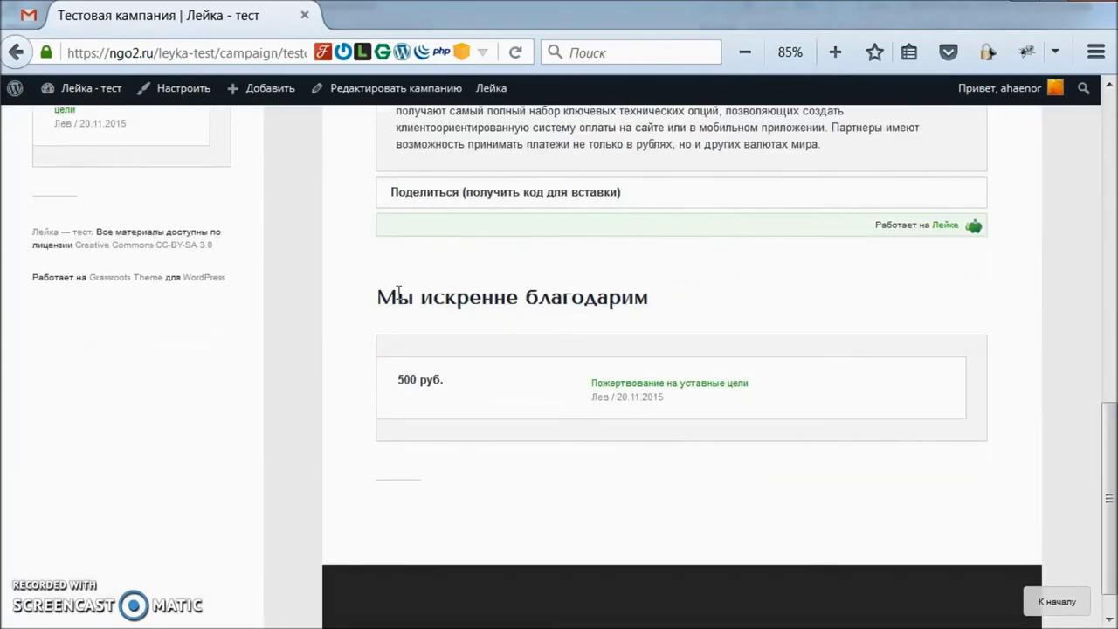
{"action": "left_click", "coordinate": [722, 384]}
{"action": "scroll", "coordinate": [397, 426], "scroll_direction": "up", "scroll_amount": 1}
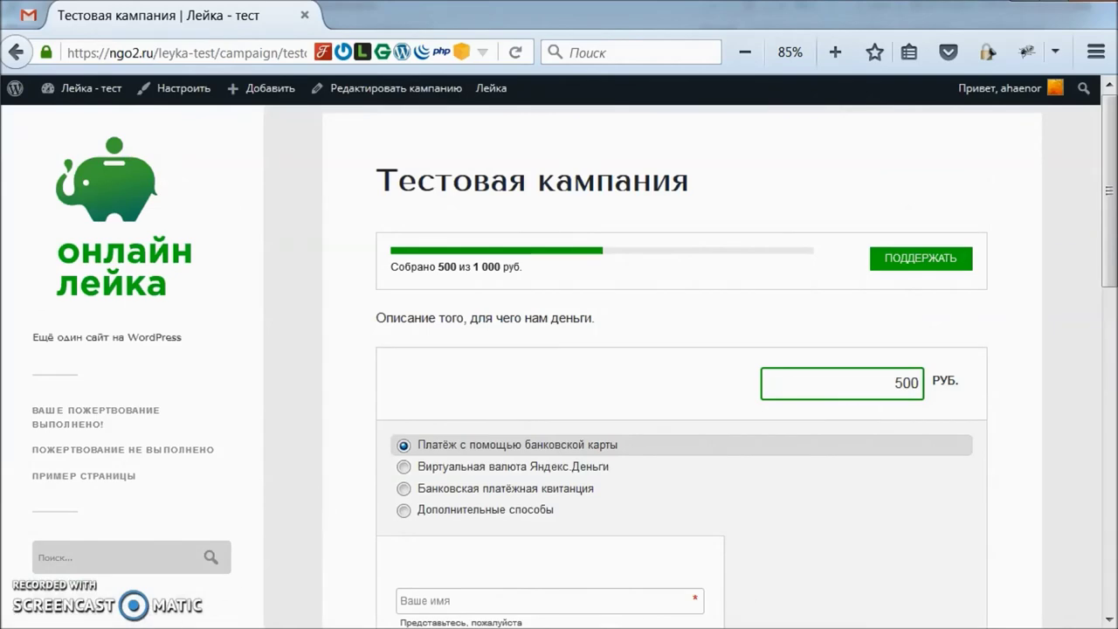